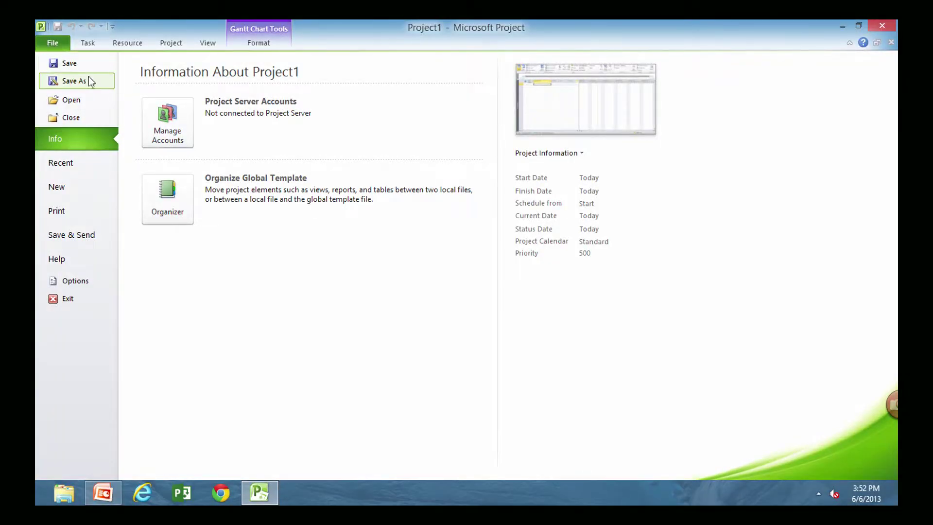
Create a new project from the personal template NewBusProjectPlan.
left_click(65, 194)
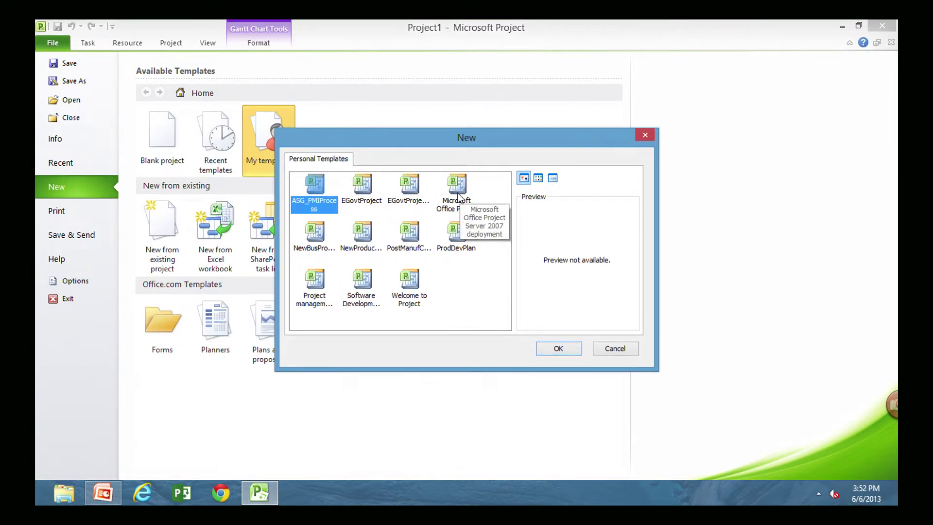
double_click(315, 233)
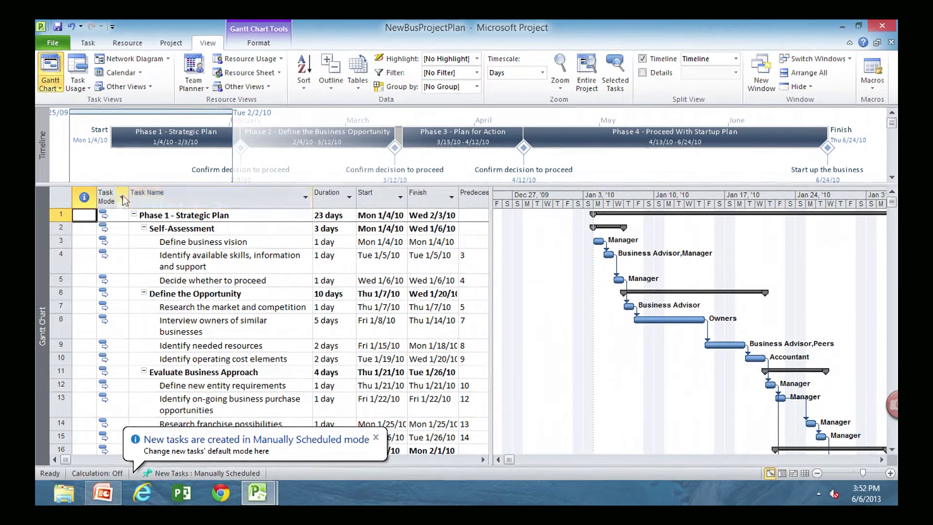
Expand the Timeline pane to full height to examine the phases and milestones, and return to the Gantt Chart view.
left_click_drag(158, 185, 130, 462)
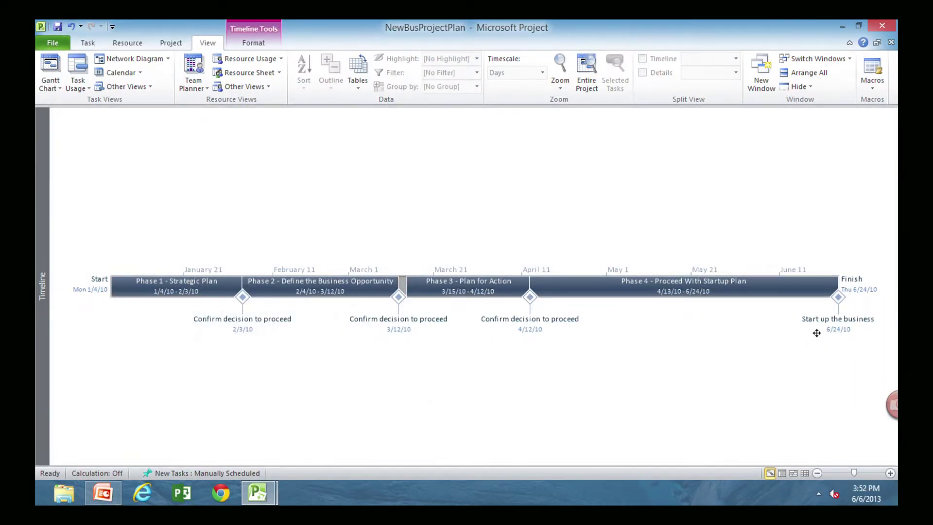
mouse_move(818, 332)
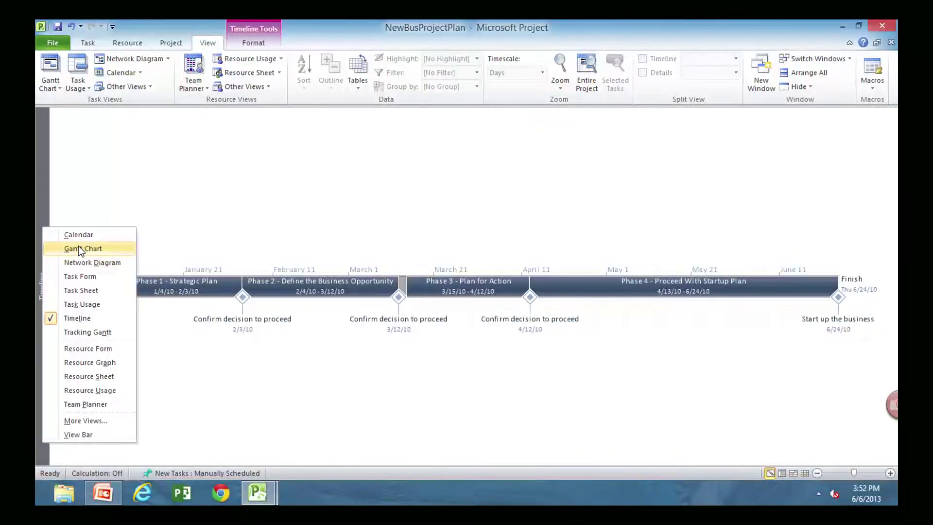
left_click(81, 250)
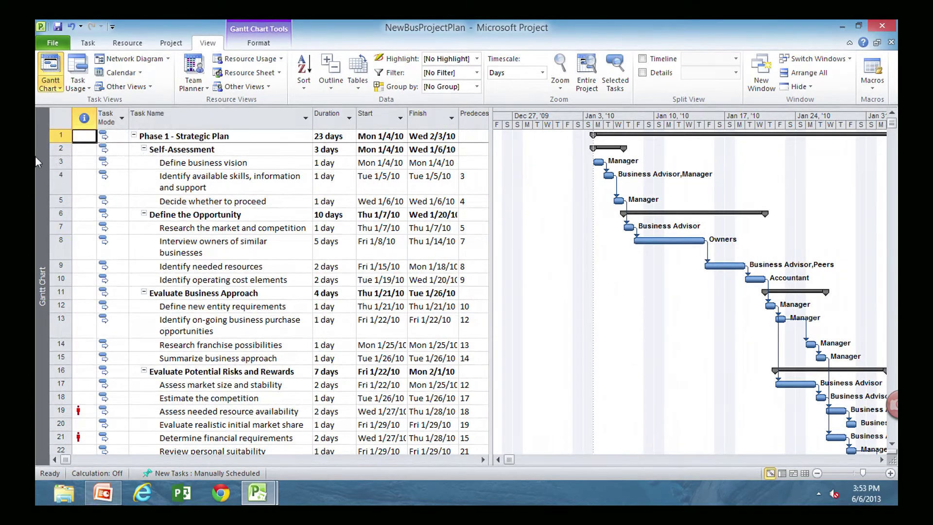
Display the project tasks in the Calendar view and return to the Gantt Chart view.
right_click(39, 227)
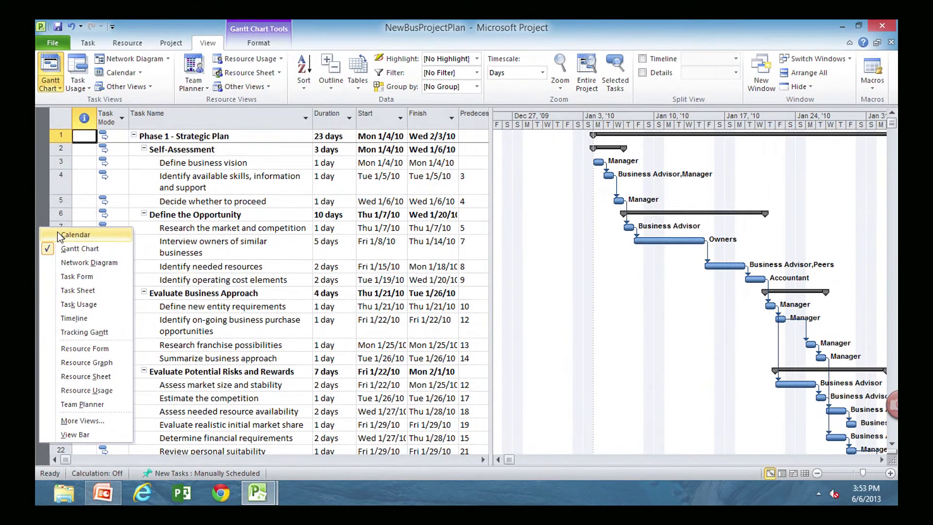
left_click(76, 235)
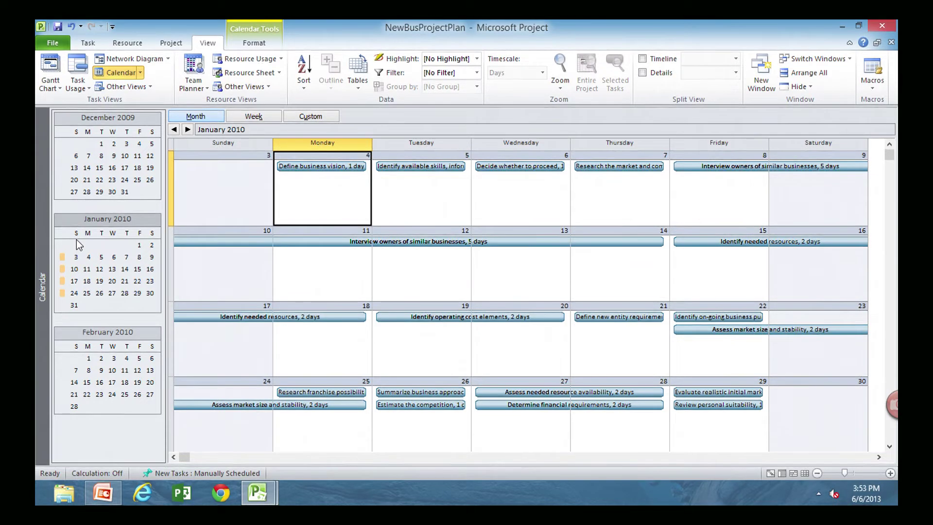
right_click(44, 241)
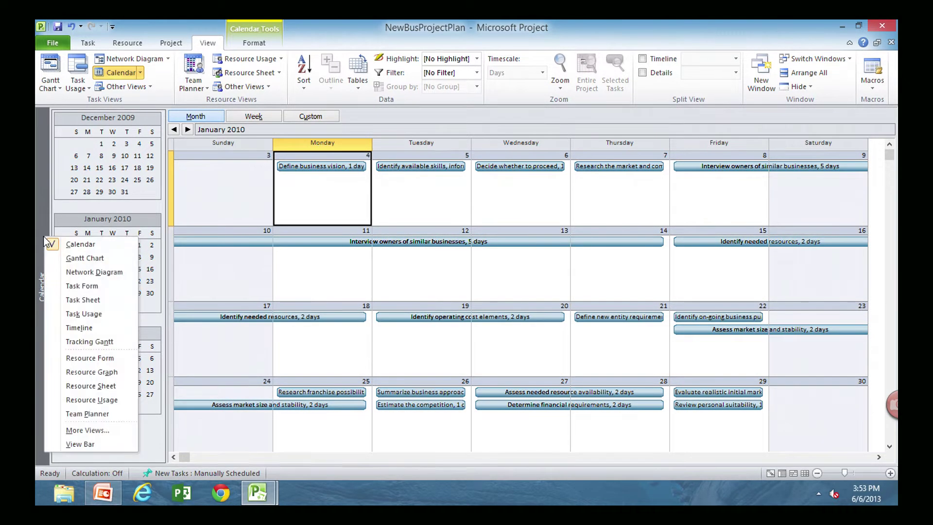
left_click(85, 259)
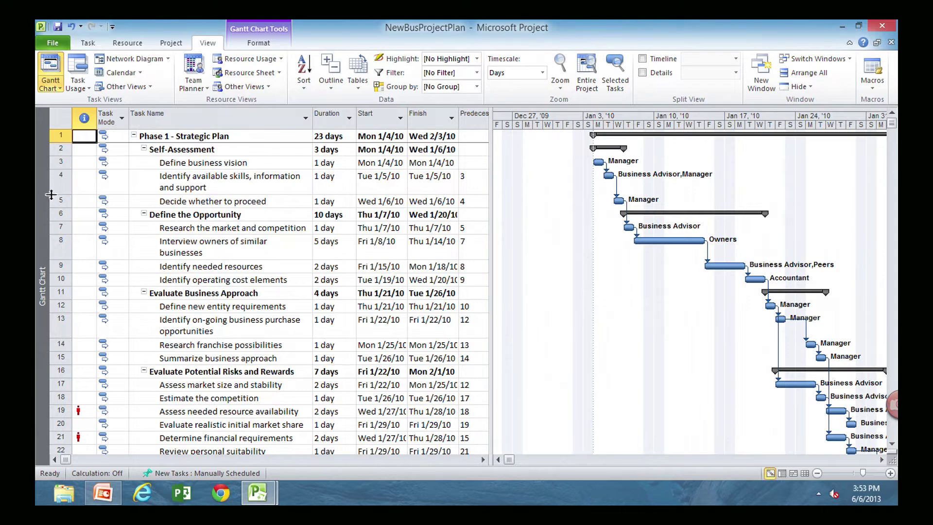
View the project as a Network Diagram and in the Task Form view.
right_click(38, 199)
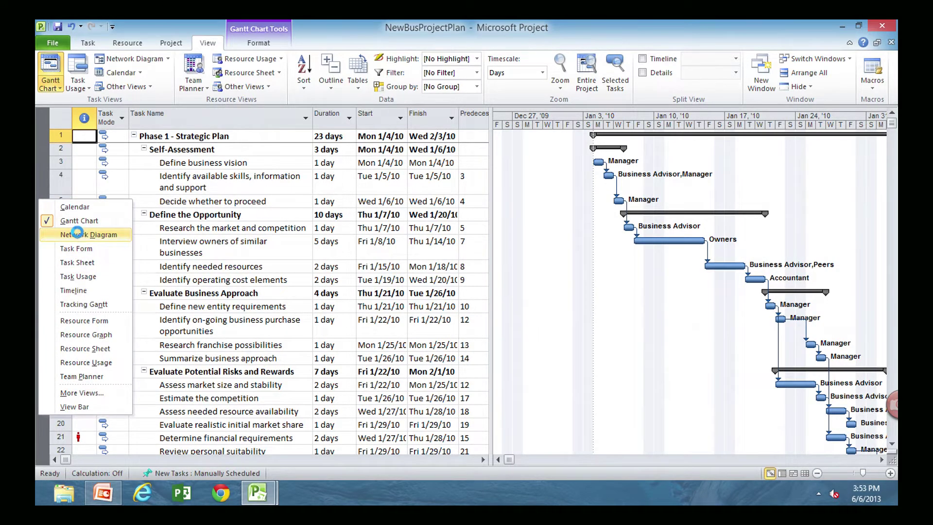
left_click(78, 232)
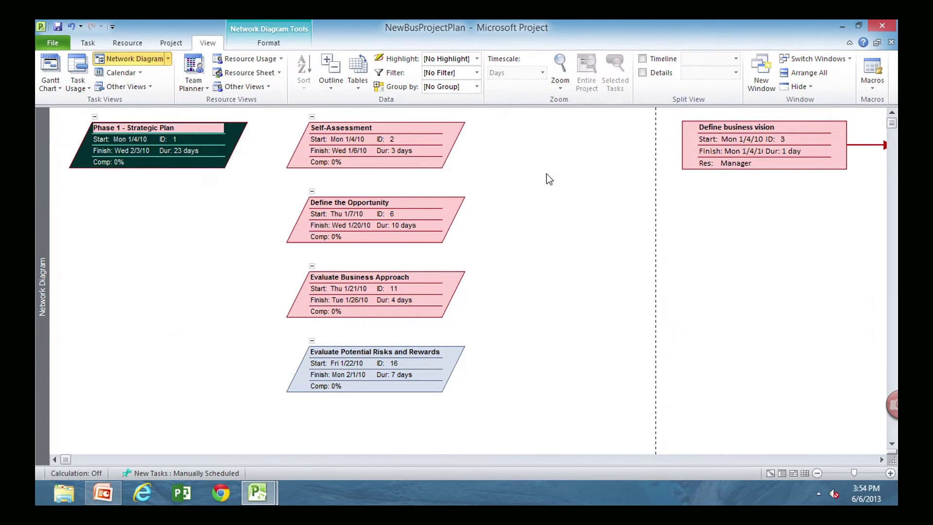
right_click(43, 169)
left_click(78, 218)
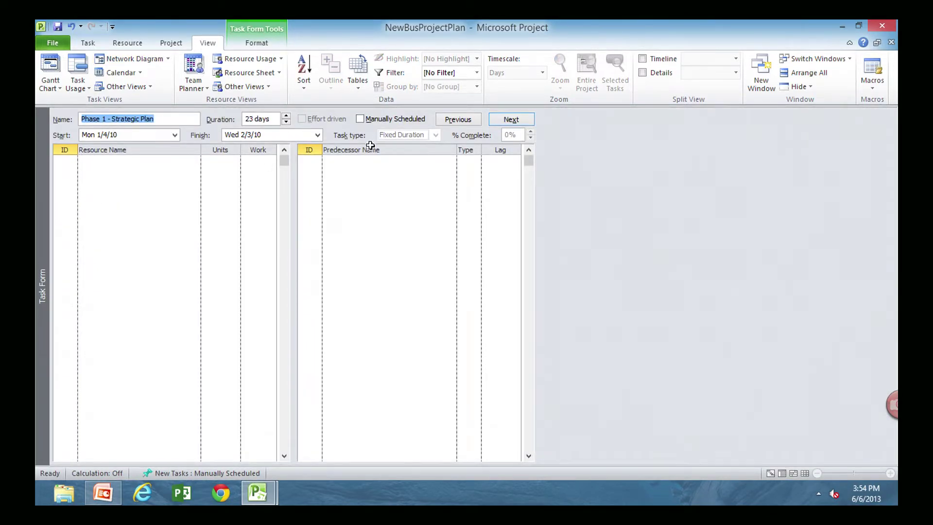
Switch to the Task Sheet view and select task 4, "Identify available skills, information and support", to examine its scheduling mode.
right_click(44, 204)
left_click(95, 269)
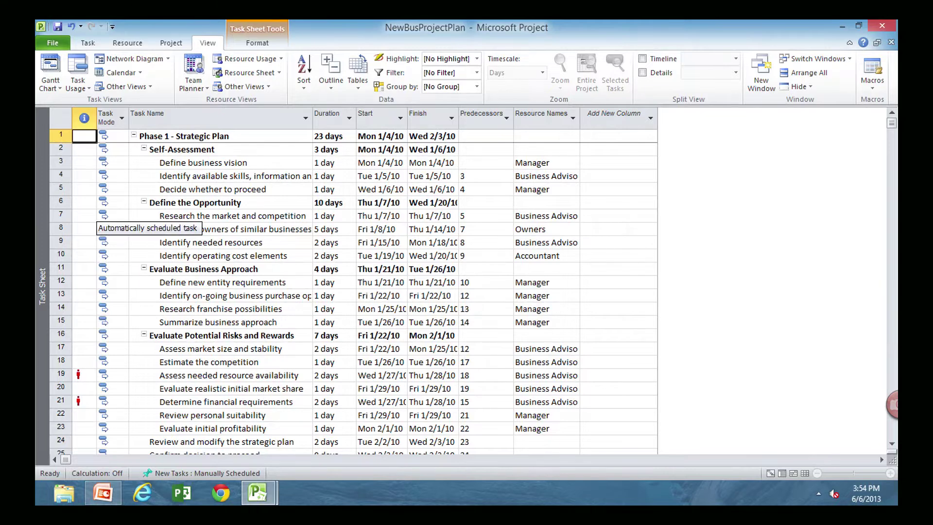
left_click(88, 44)
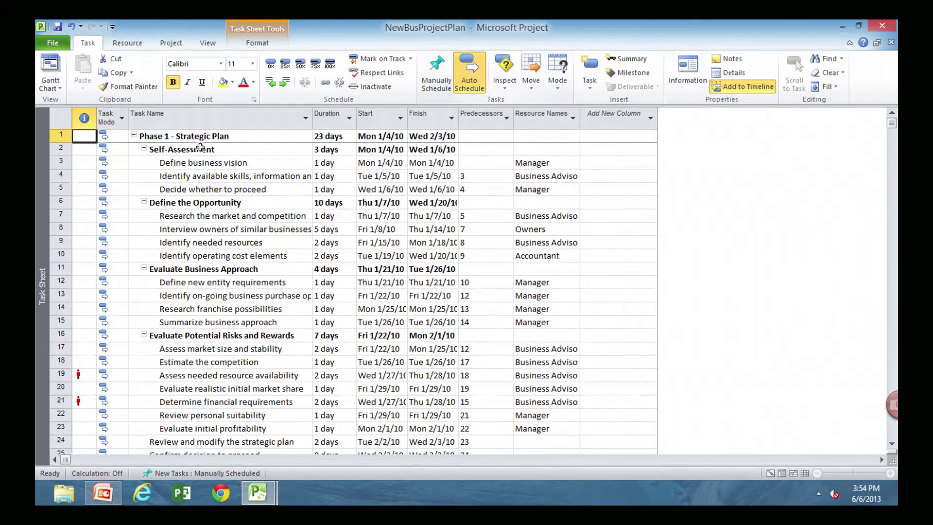
left_click(186, 173)
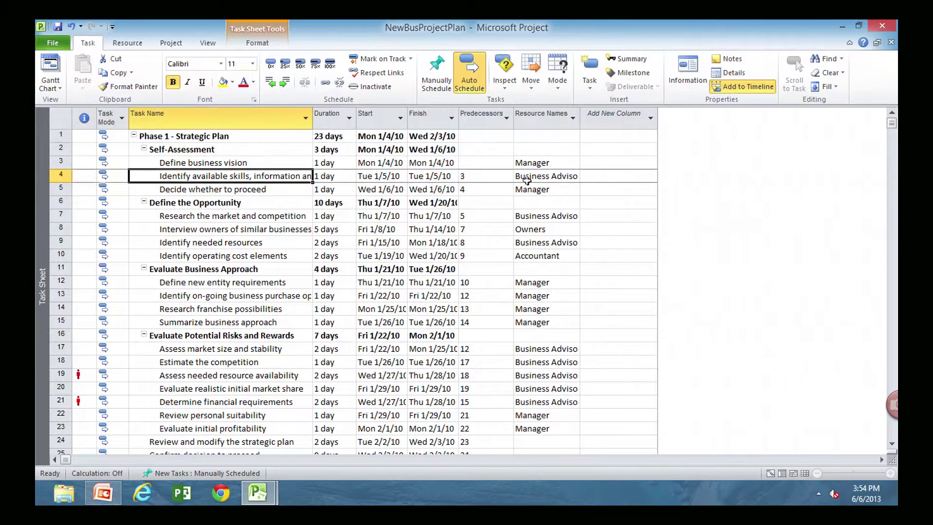
left_click(440, 73)
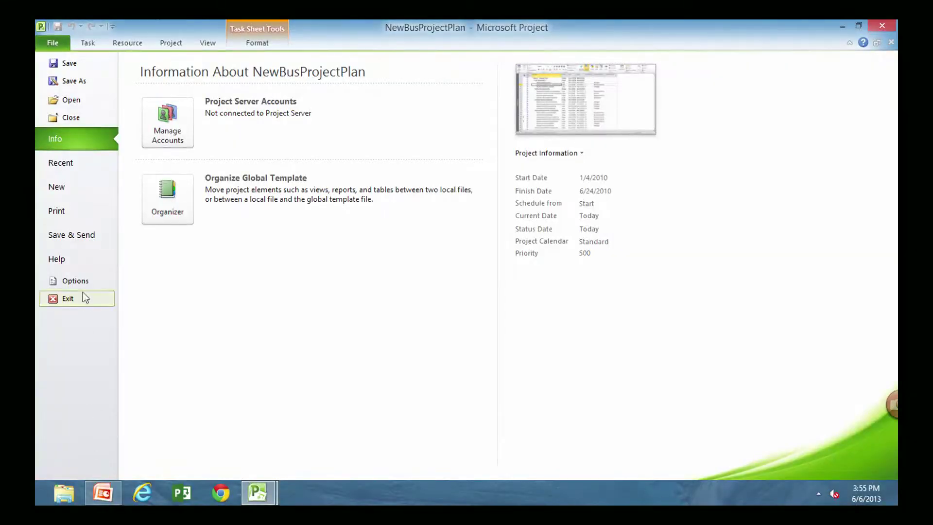
Set the project's schedule option for newly created tasks to Auto Scheduled.
left_click(79, 282)
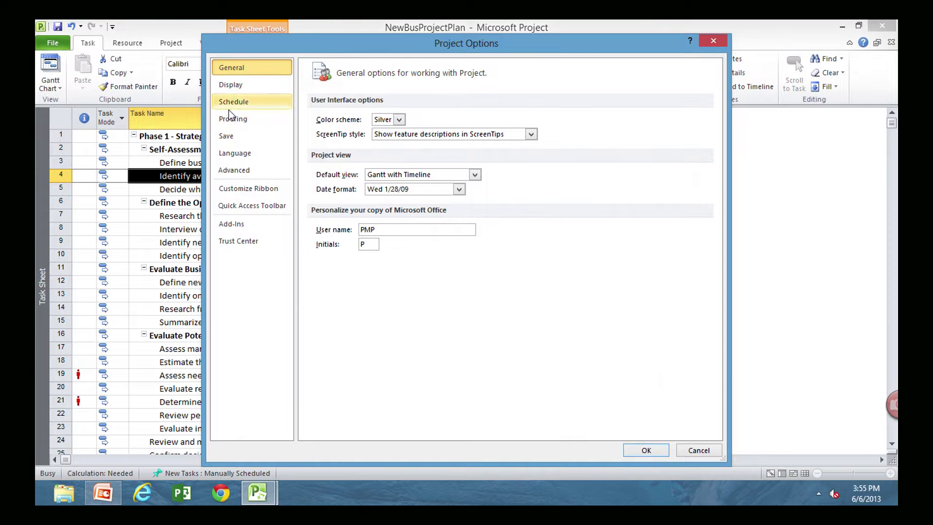
left_click(232, 86)
left_click(234, 104)
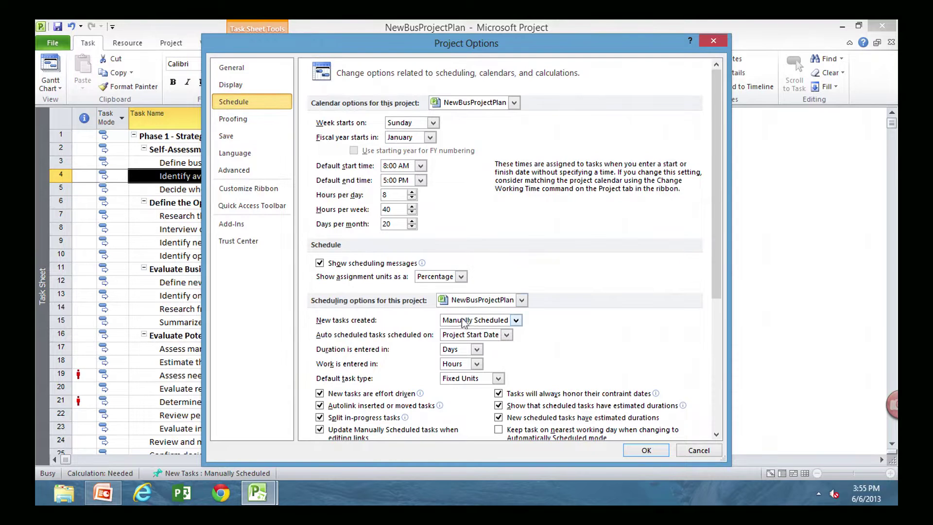
left_click(517, 322)
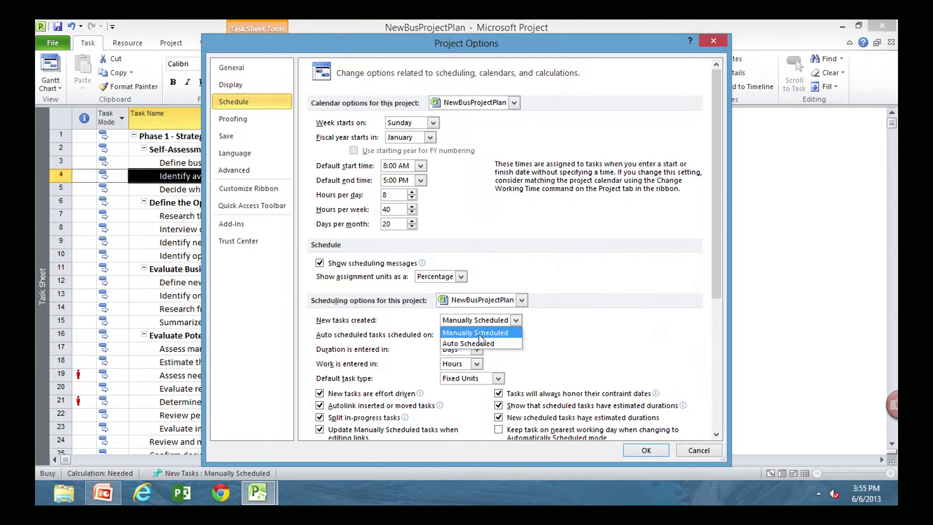
left_click(491, 344)
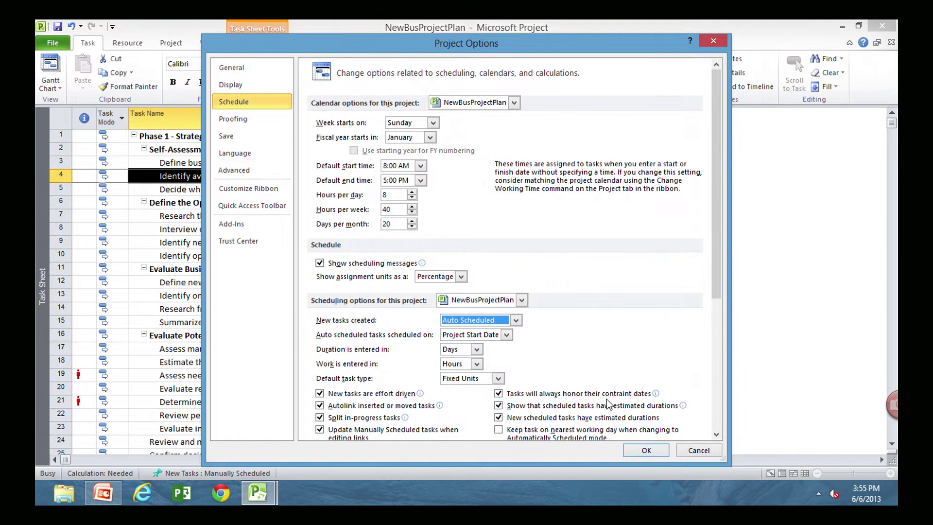
left_click(646, 450)
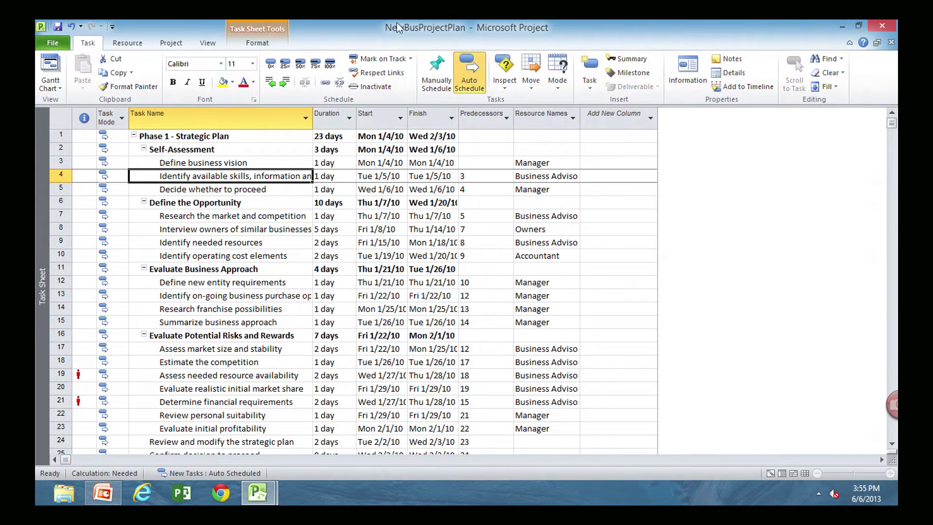
Save the project to the Desktop as NewBusProjectPlan in Project format.
left_click(51, 43)
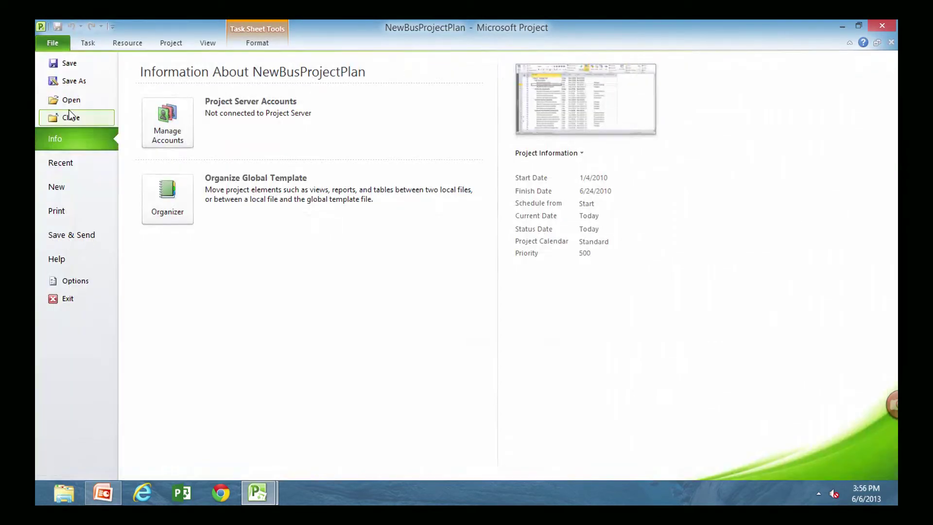
left_click(73, 81)
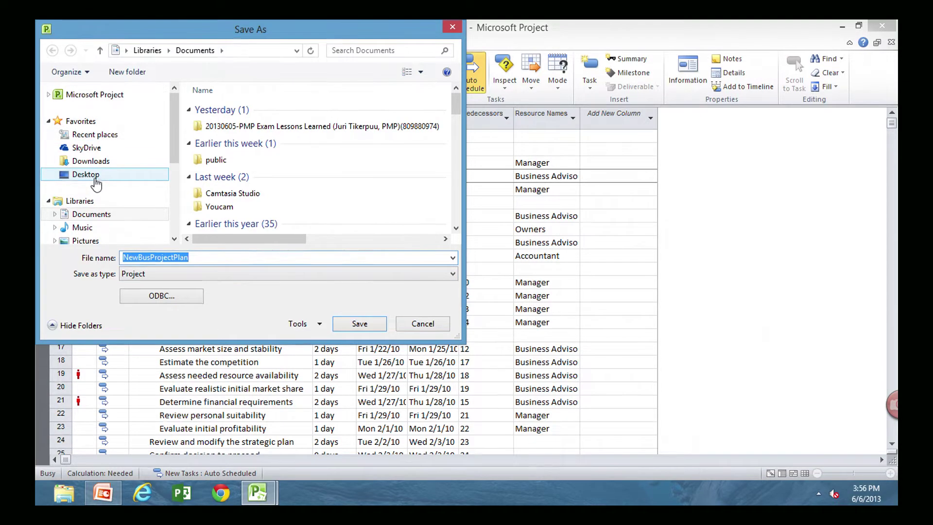
left_click(95, 177)
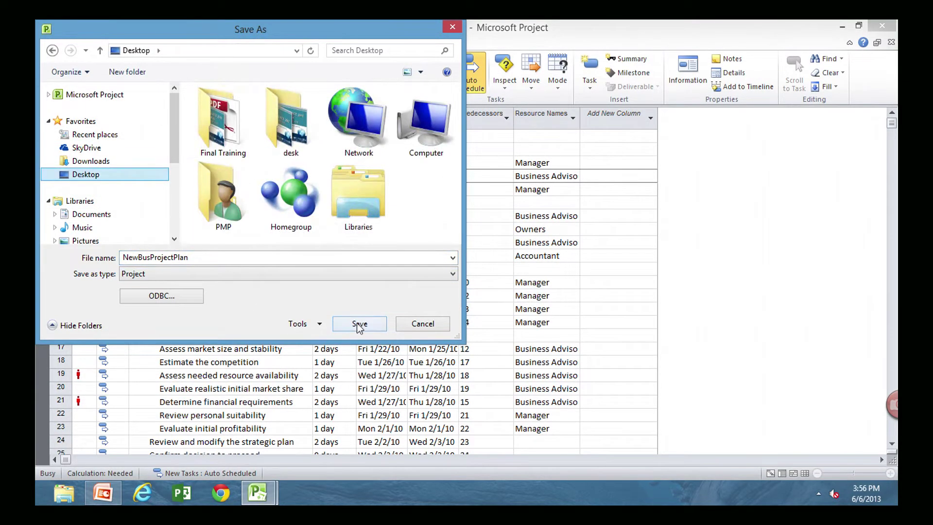
left_click(359, 324)
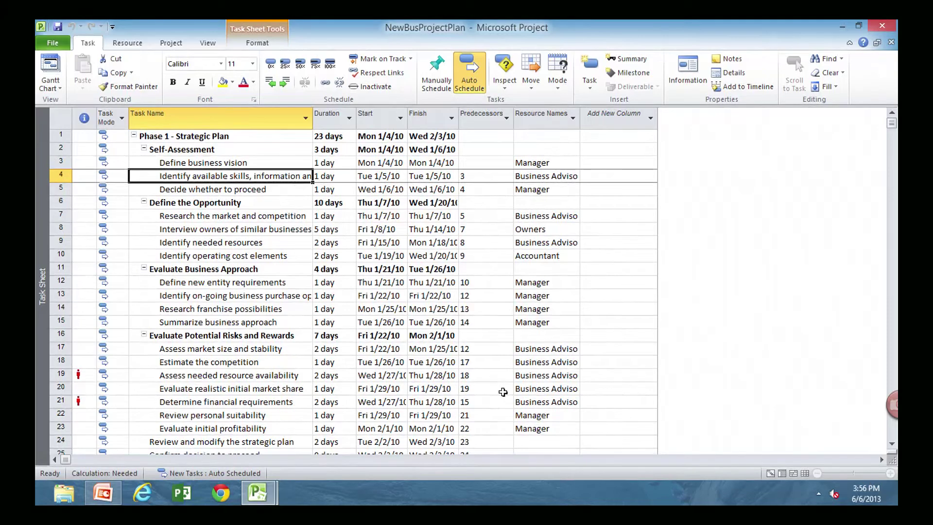
Switch to the Task Usage view and select the Manager assignment under the "Define business vision" task.
right_click(42, 226)
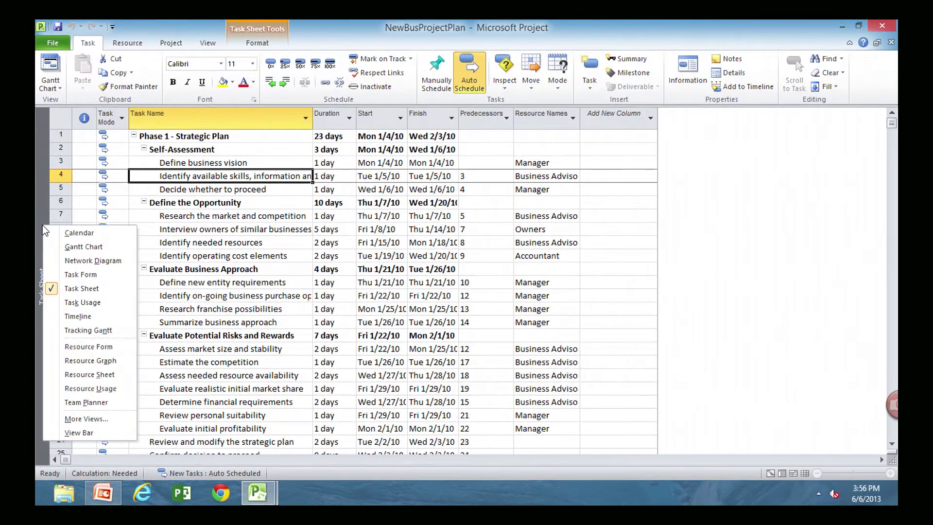
left_click(84, 303)
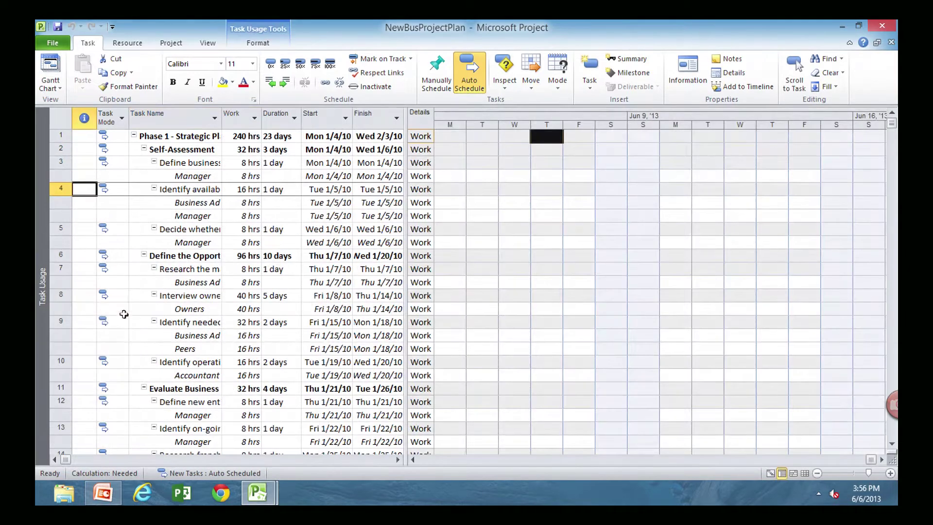
left_click(193, 175)
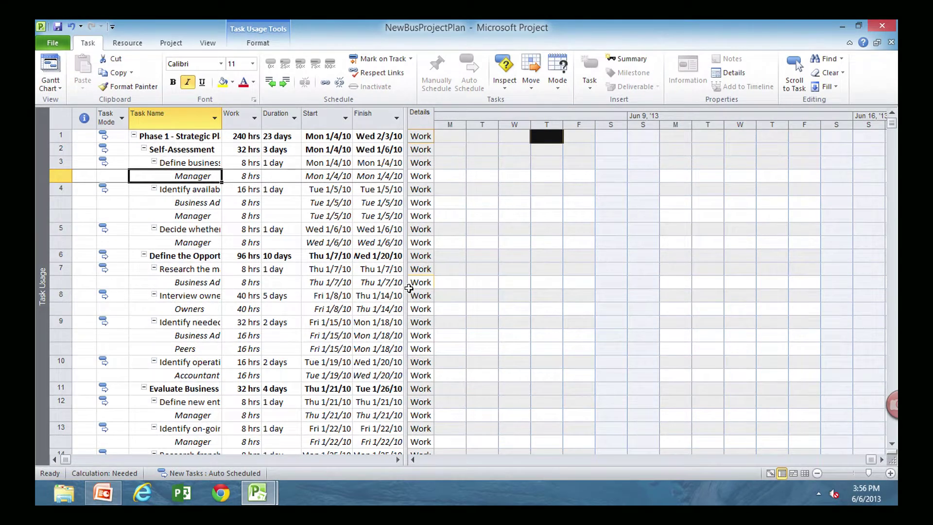
Zoom the Task Usage timescale to the Manager assignment of the "Define business vision" task to show its scheduled work.
left_click(208, 43)
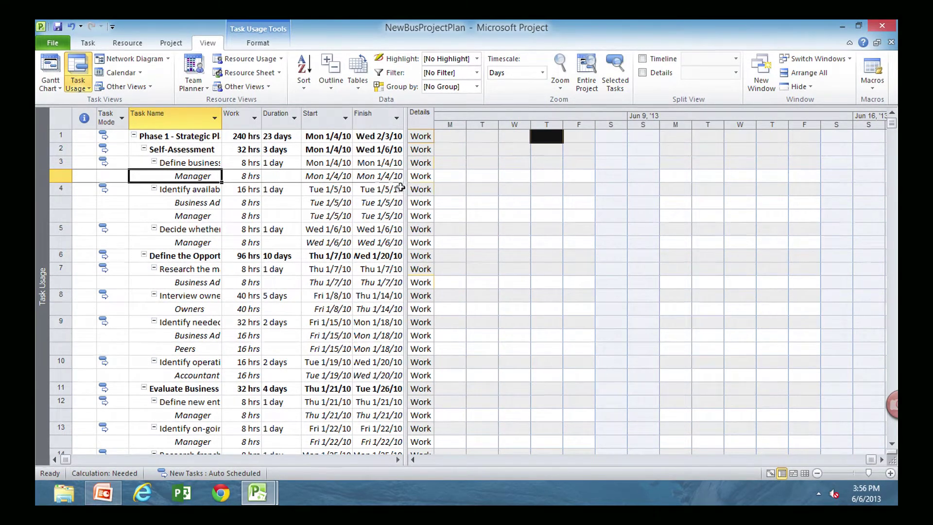
left_click(481, 177)
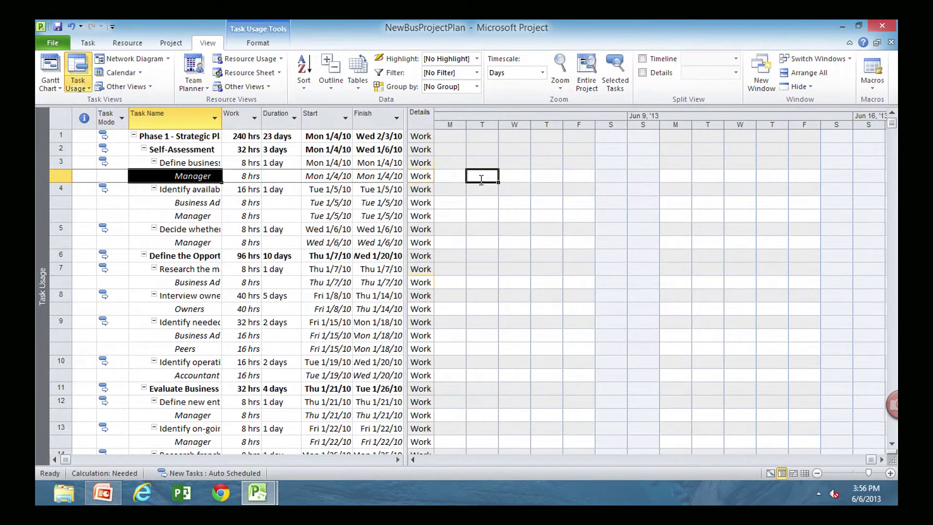
left_click(882, 459)
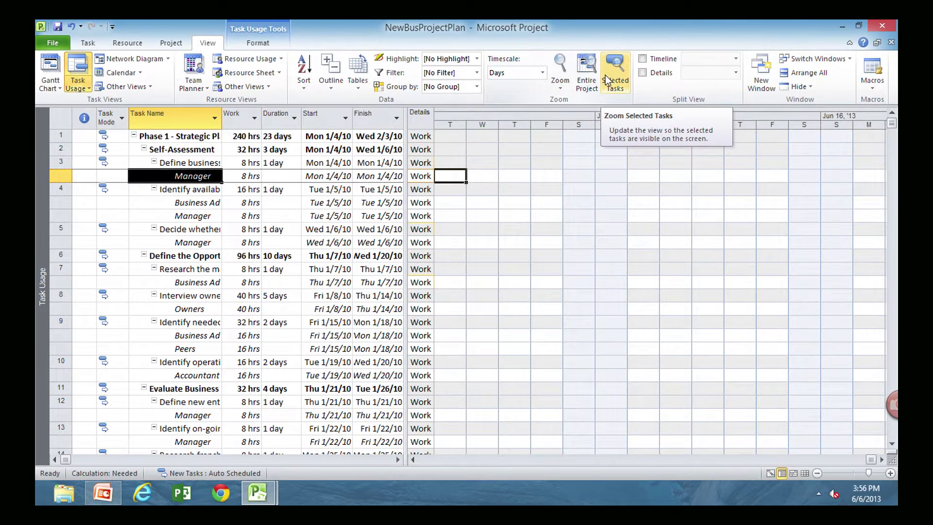
left_click(203, 179)
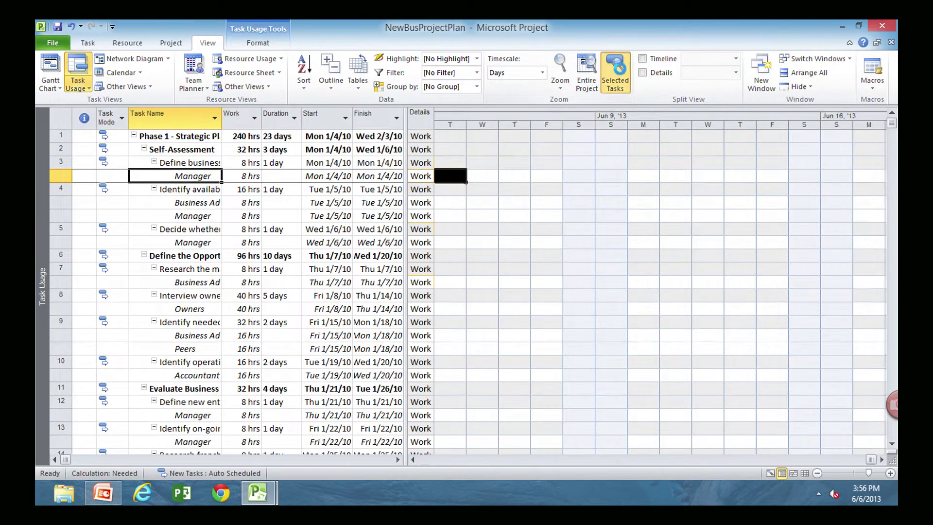
left_click(615, 73)
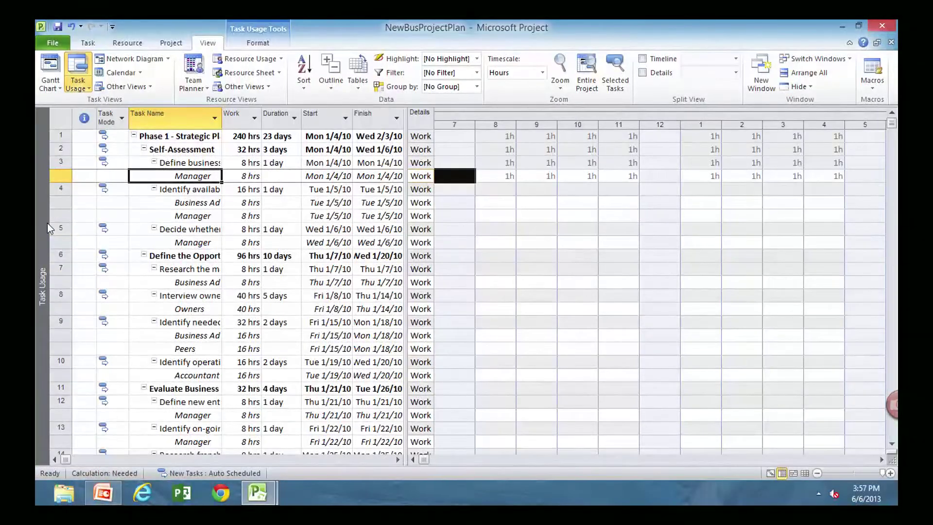
Switch the project display to the Timeline view.
right_click(47, 223)
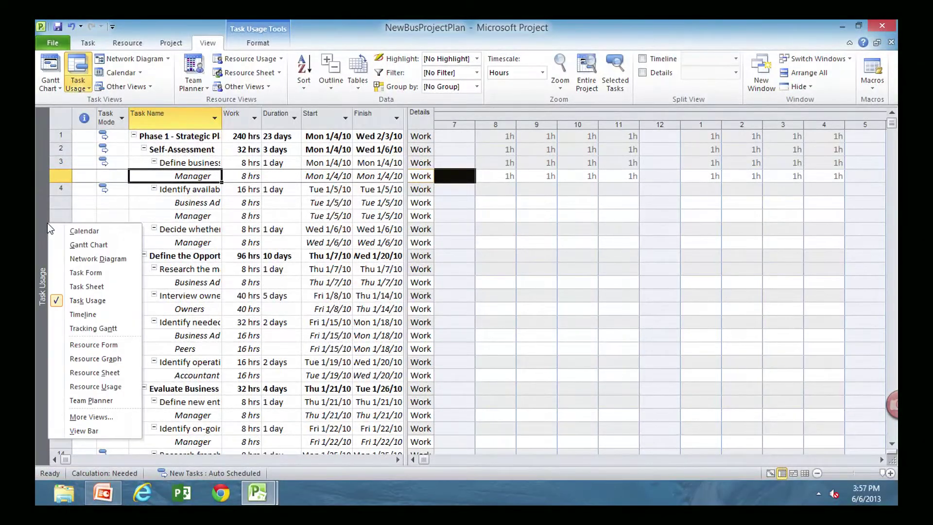
left_click(86, 315)
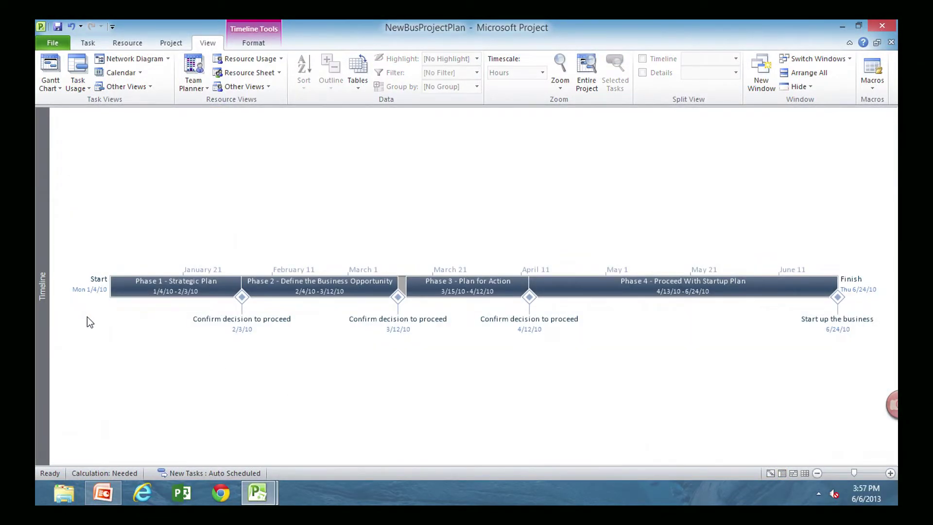
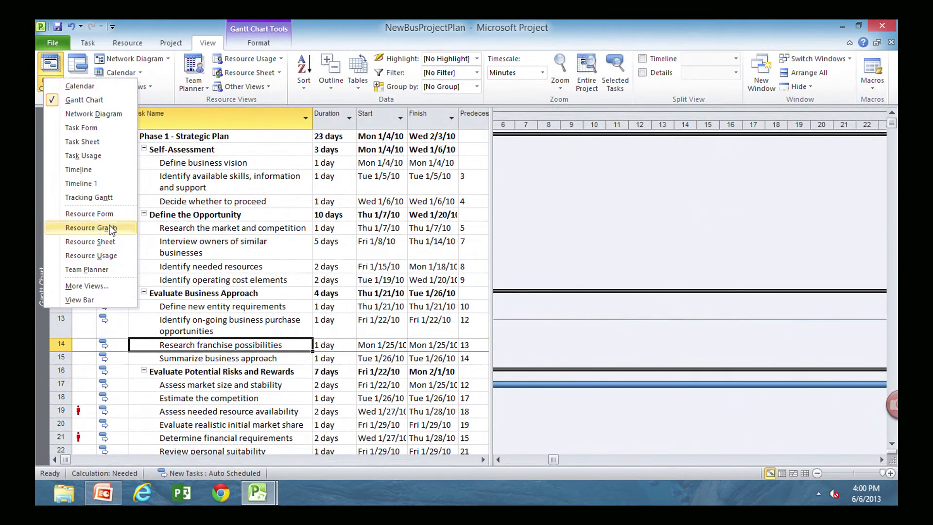
View the Resource Form and the Resource Graph, moving the Business Advisor's graph timescale back to March 2013.
left_click(99, 213)
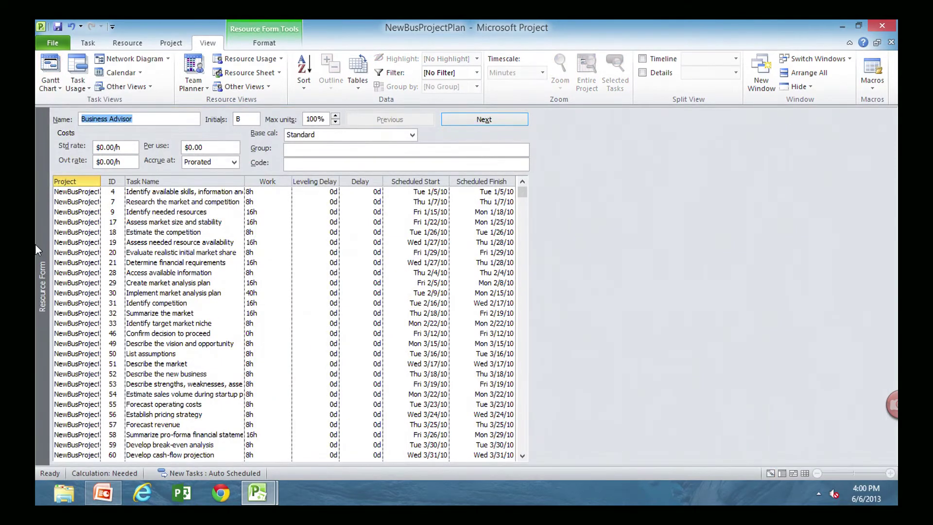
right_click(43, 219)
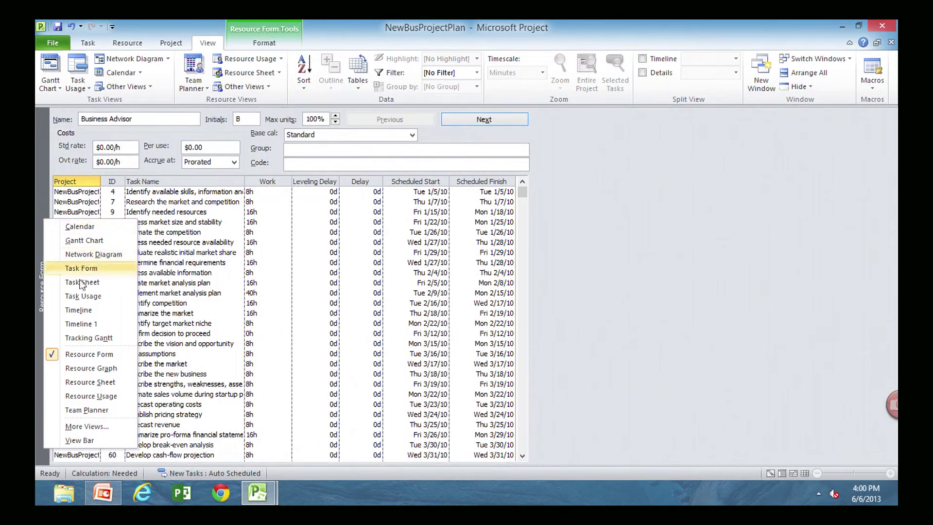
left_click(87, 369)
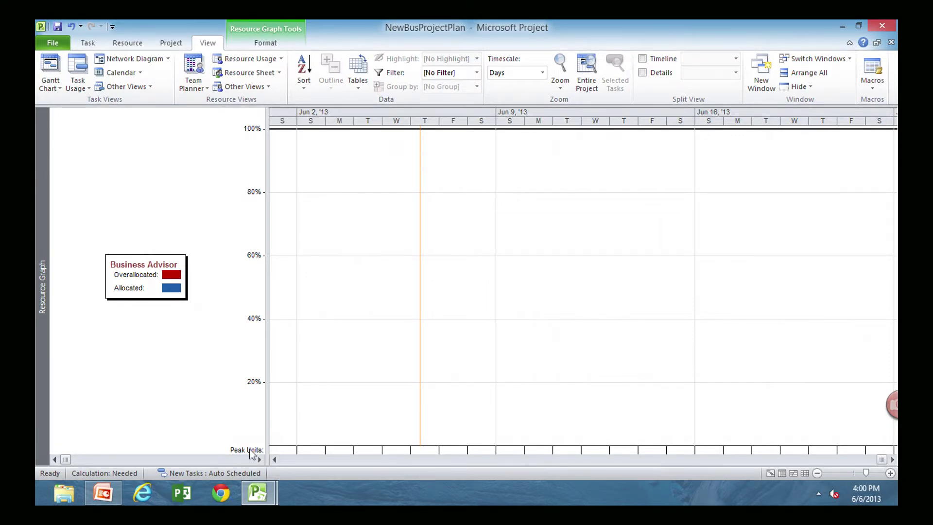
left_click(280, 461)
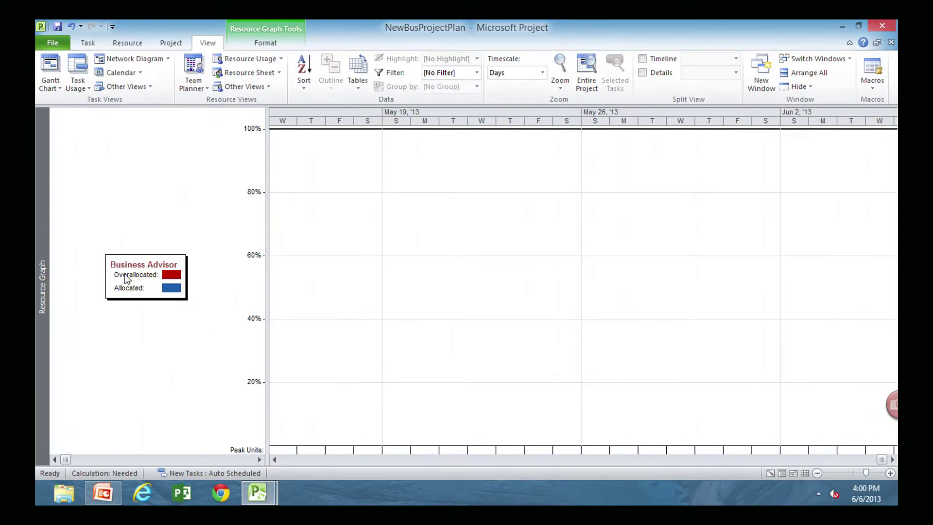
left_click(274, 460)
left_click(274, 459)
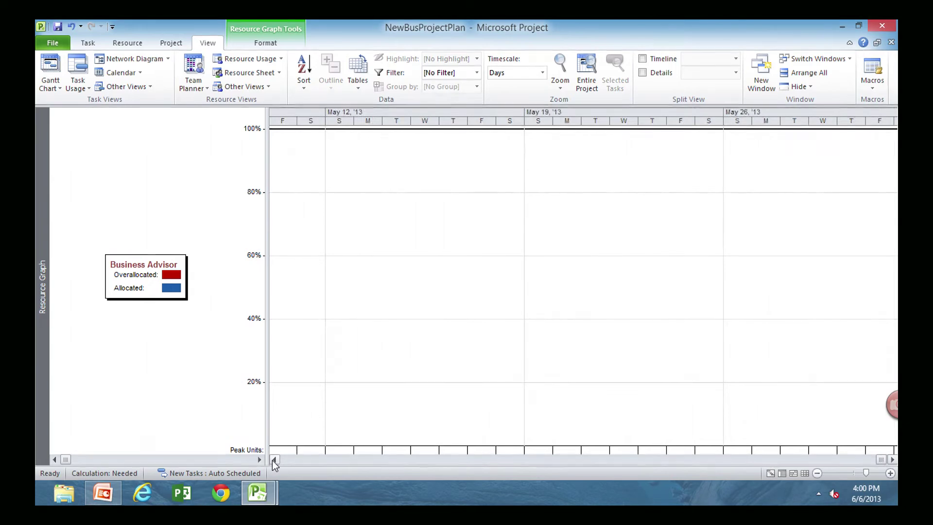
left_click(274, 460)
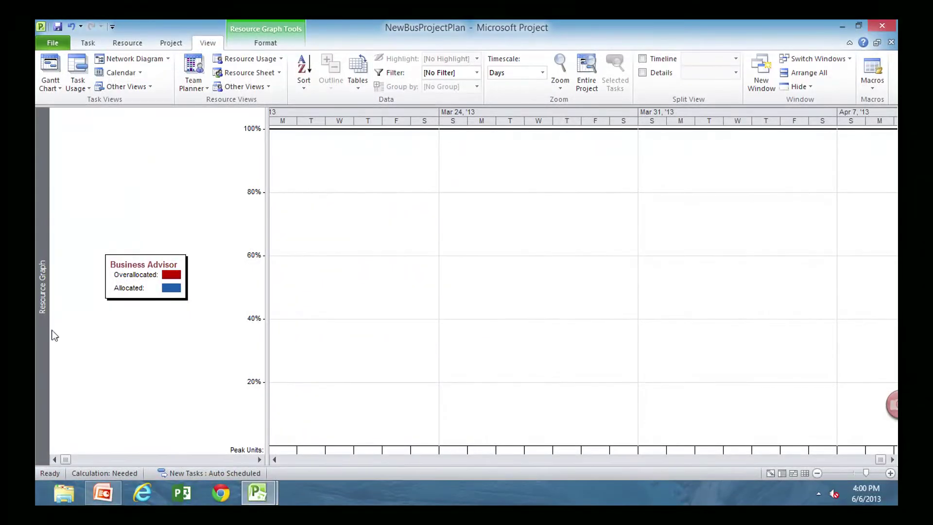
Switch to the Resource Sheet view and choose Work as the Business Advisor's resource type.
right_click(44, 332)
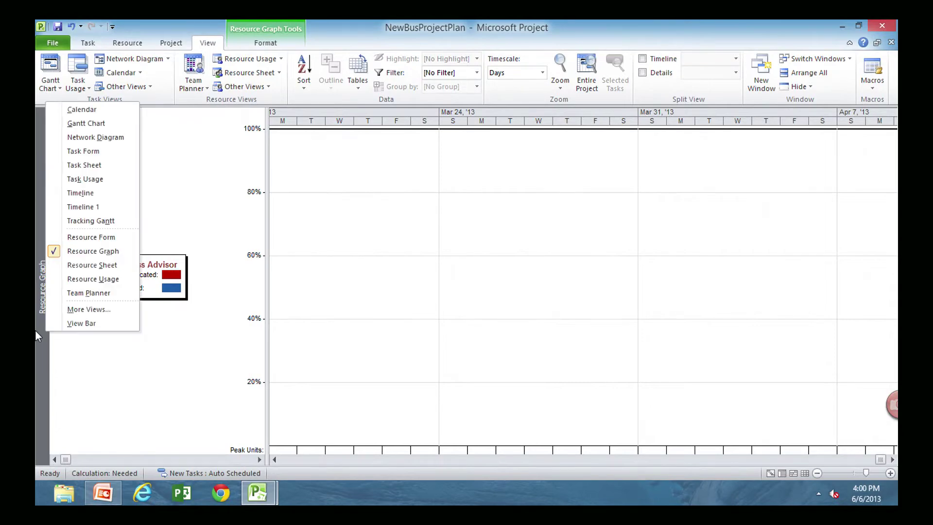
left_click(93, 265)
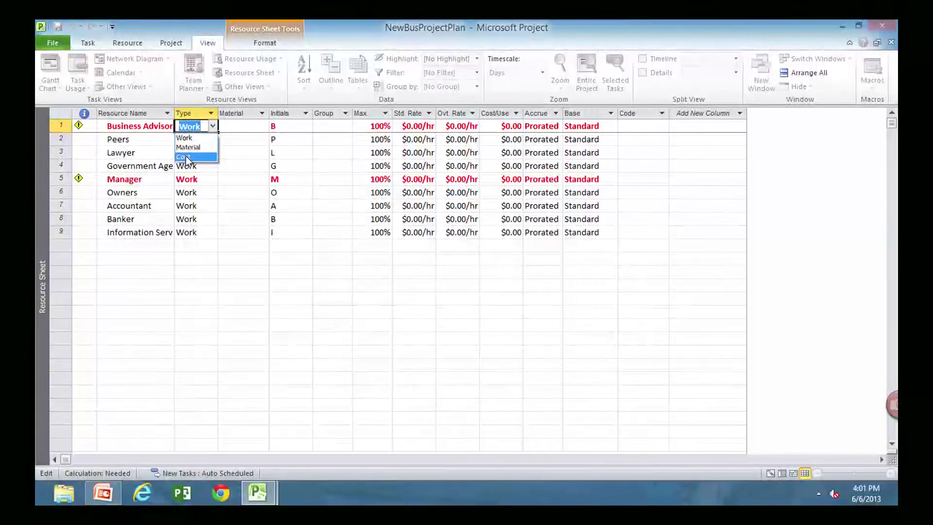
left_click(195, 138)
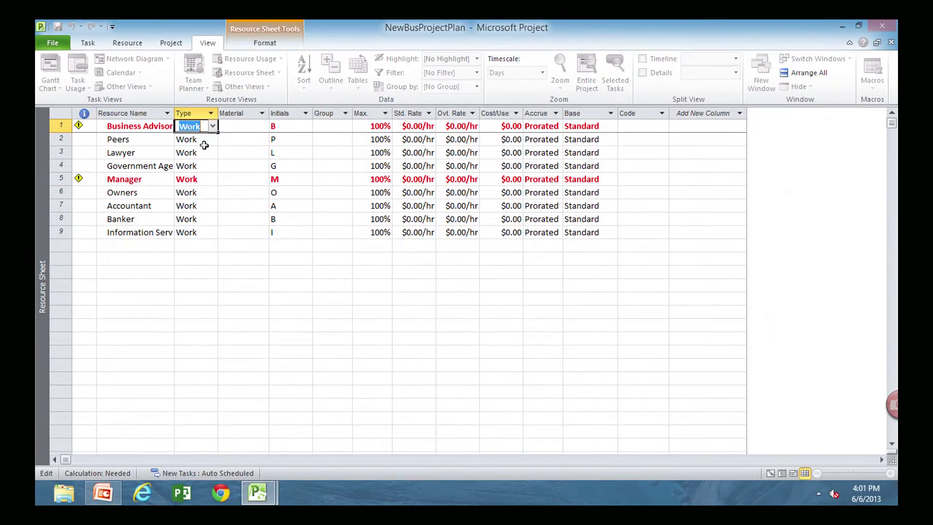
left_click(212, 284)
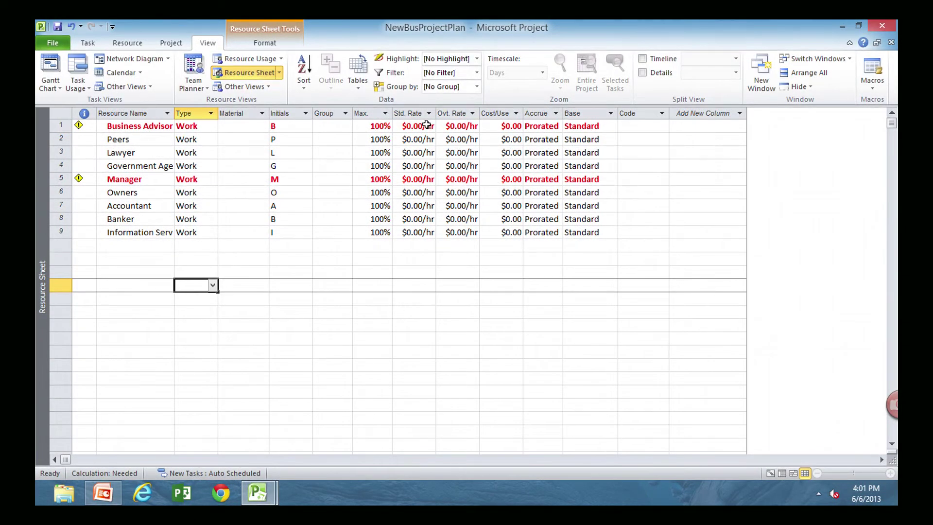
Review the standard rate, overtime rate and cost per use columns for the listed resources.
left_click_drag(417, 127, 400, 242)
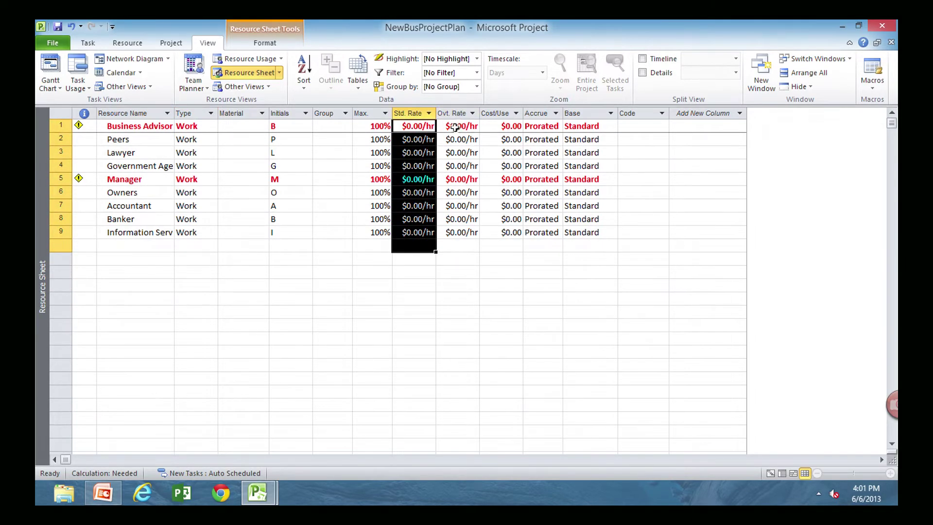
left_click_drag(455, 128, 439, 235)
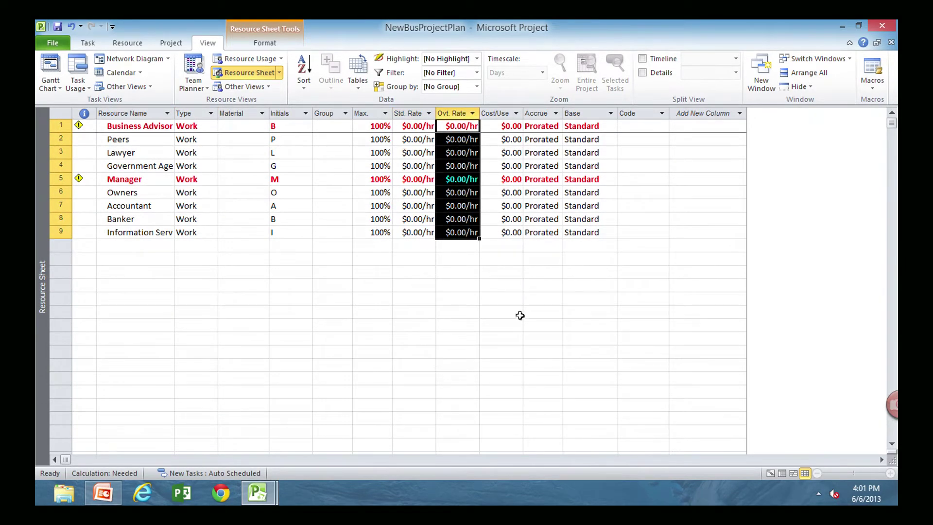
left_click(518, 313)
left_click(499, 126)
left_click(488, 232)
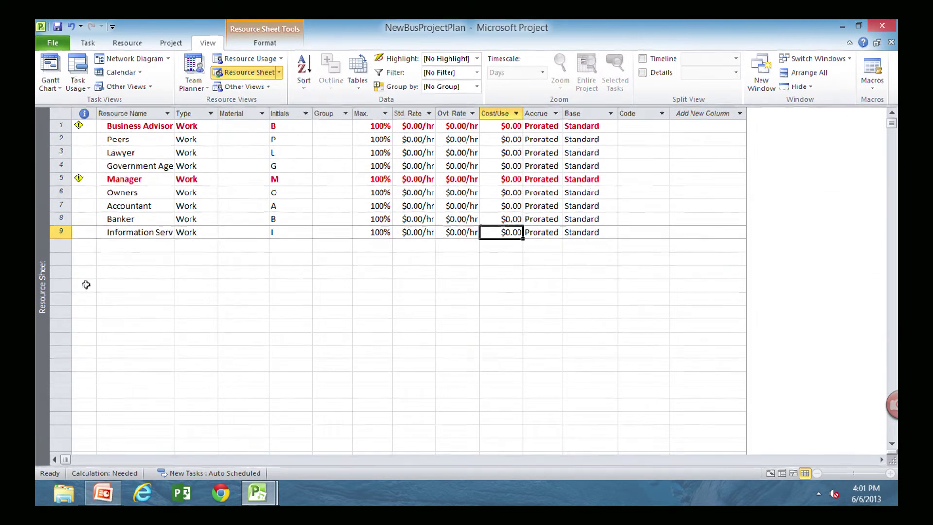
Switch to the Resource Usage view and widen the Resource Name column so the Information Services assignments are fully readable.
right_click(47, 286)
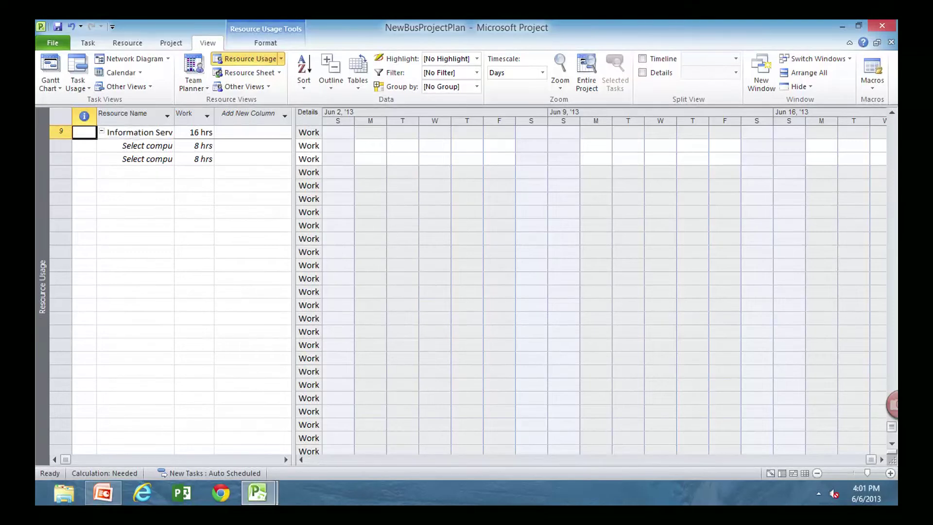
left_click_drag(174, 119, 239, 125)
left_click(156, 132)
left_click(164, 151)
left_click(165, 172)
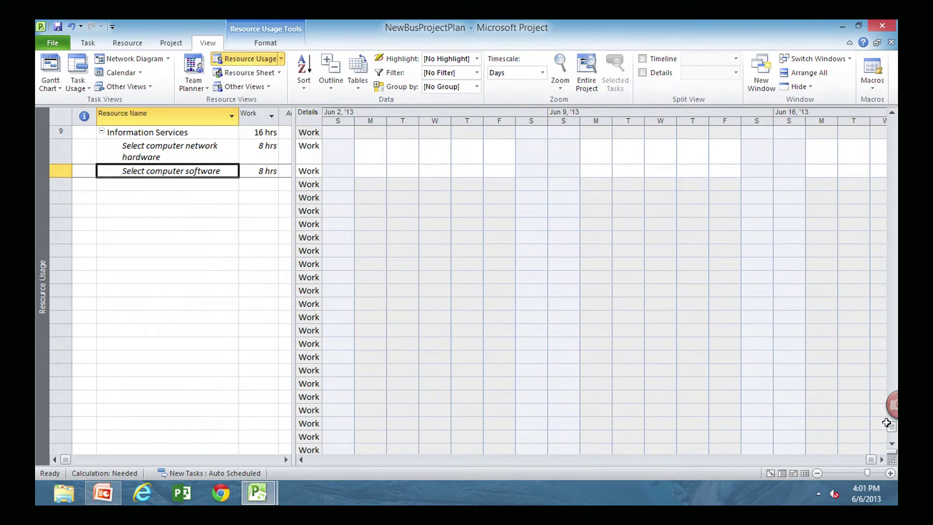
Look through the tasks listed under Unassigned at the start of the resource list.
left_click_drag(887, 423, 890, 116)
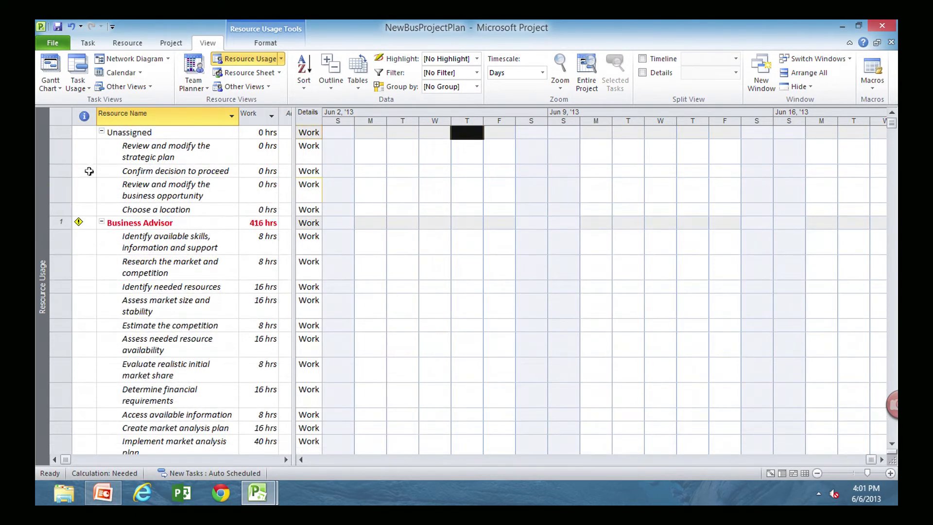
left_click(142, 148)
left_click(151, 184)
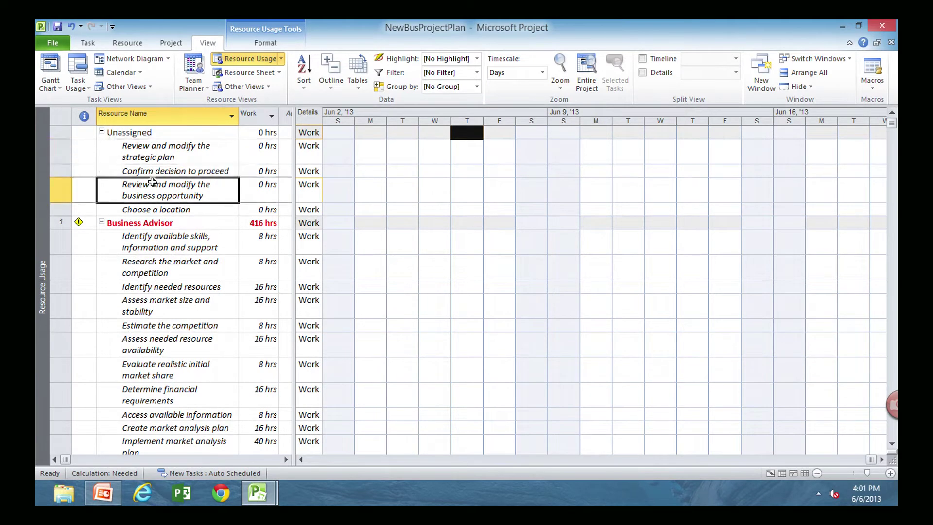
left_click(138, 209)
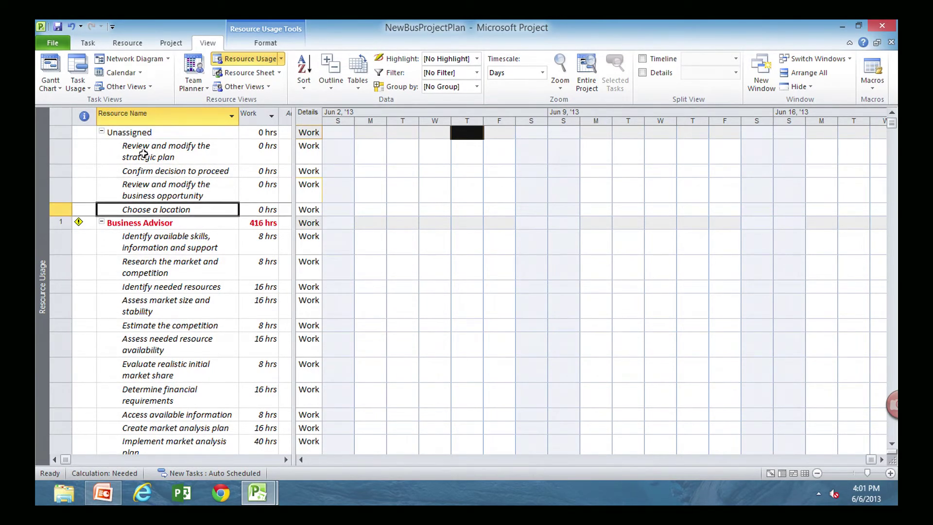
Collapse the Unassigned, Business Advisor, Peers, Lawyer and Government Agency groups in the resource list.
left_click(102, 131)
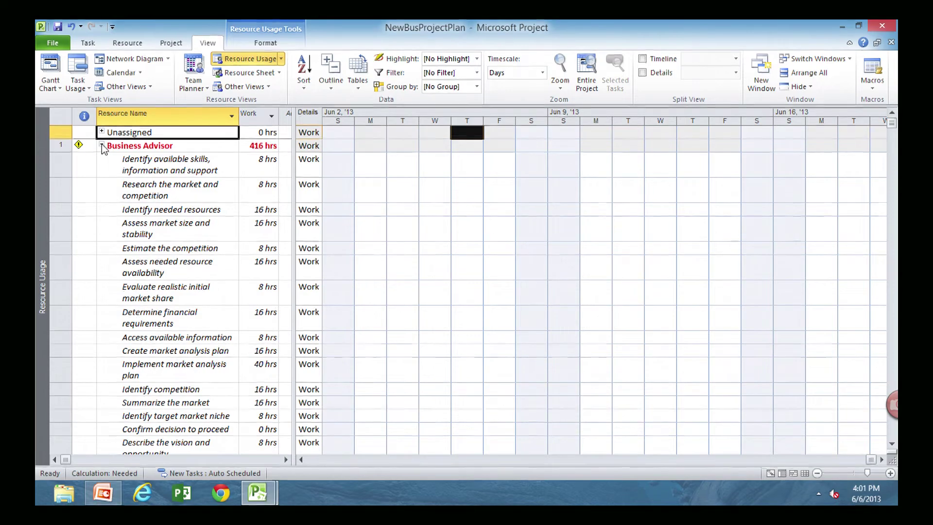
left_click(103, 145)
left_click(101, 158)
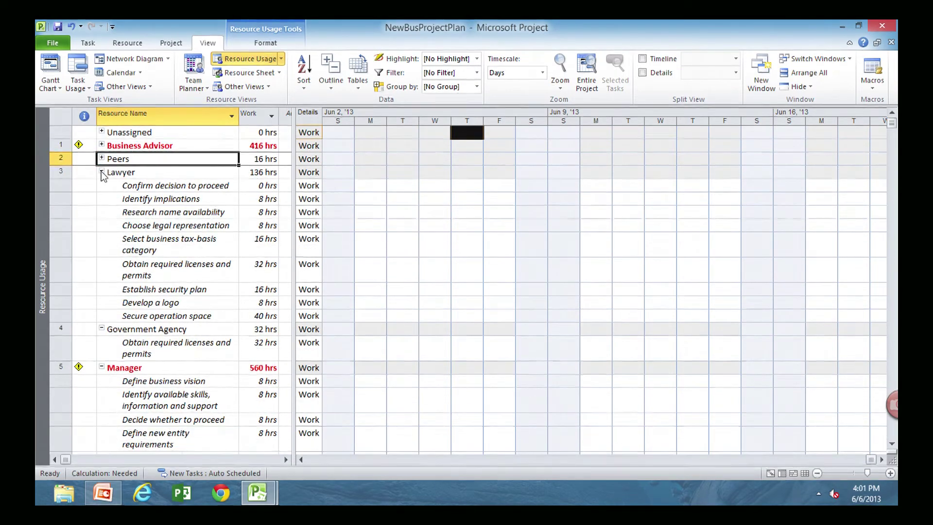
left_click(101, 171)
left_click(103, 185)
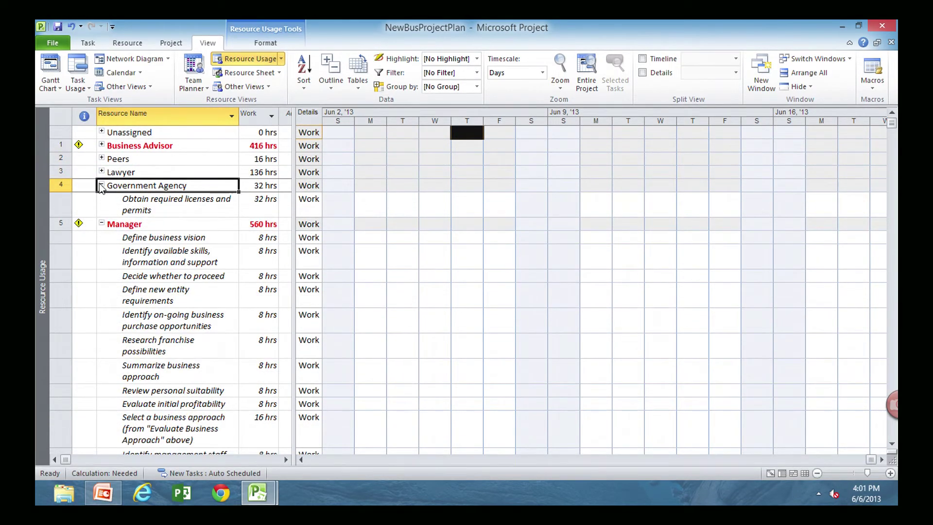
left_click(101, 186)
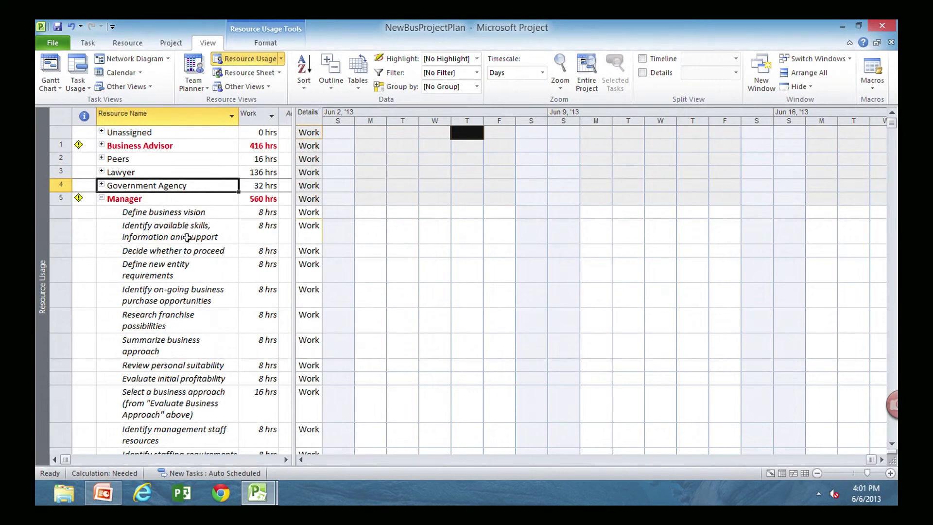
Examine the Manager's first assignments, from "Define business vision" to "Decide whether to proceed", with earlier timescale dates.
left_click(180, 214)
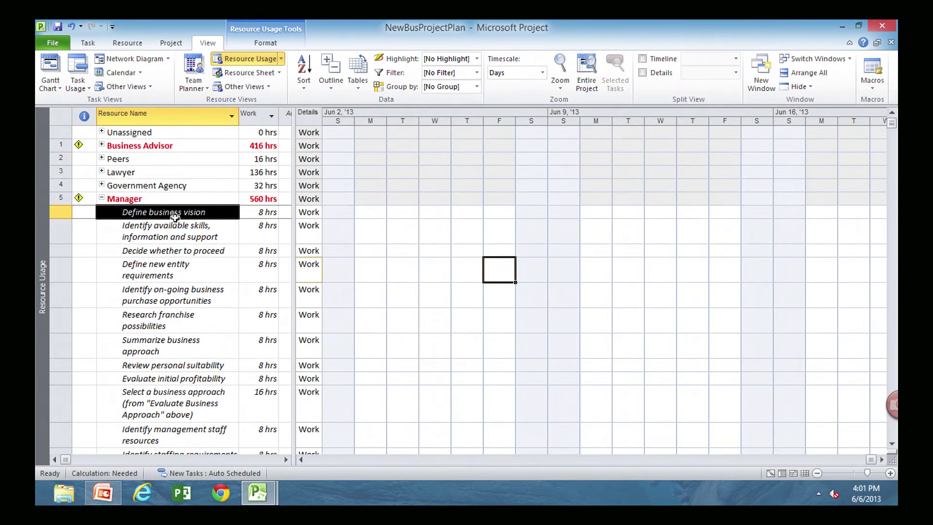
left_click(157, 200)
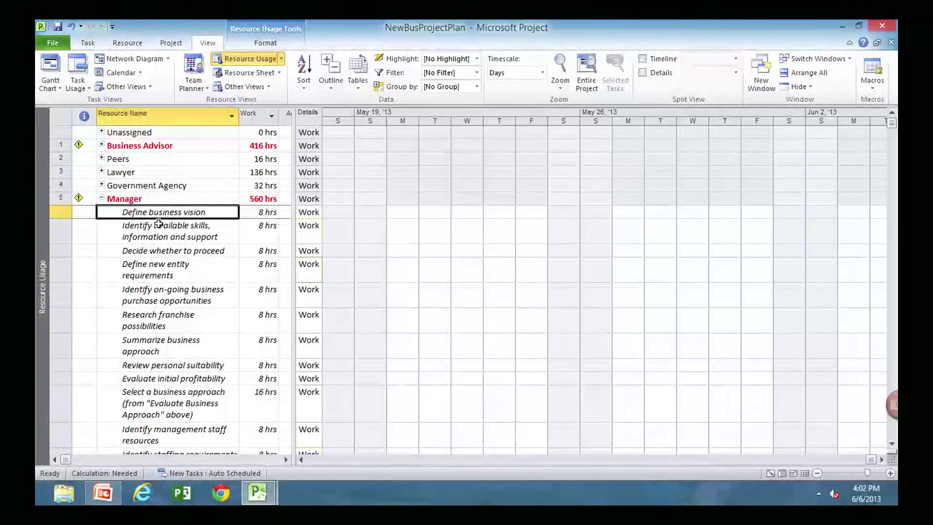
left_click(159, 224)
left_click(156, 249)
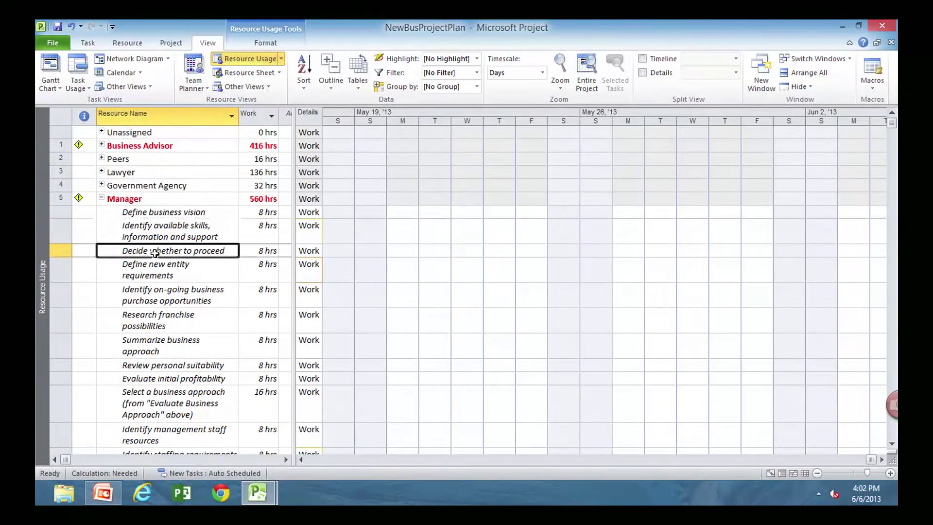
Show Actual Work rows in the Resource Usage time grid and widen the Details column to fit their labels.
right_click(487, 237)
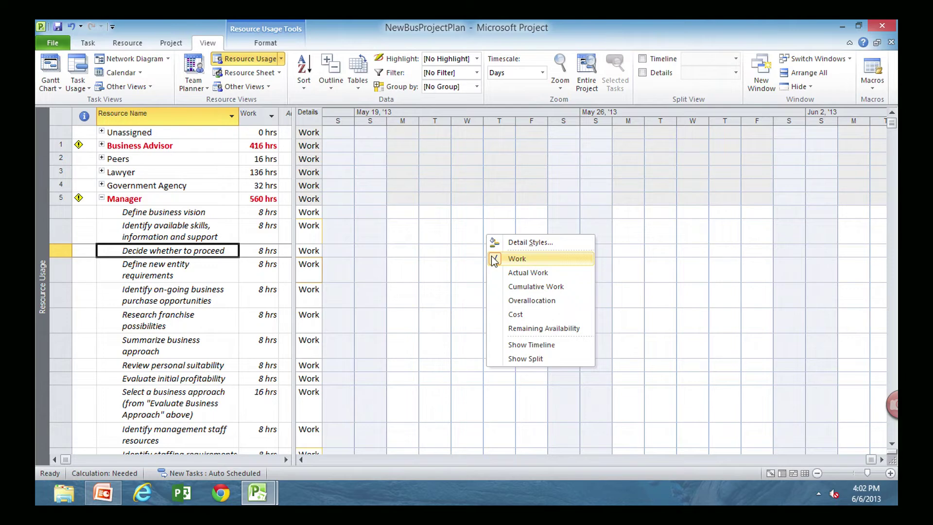
left_click(463, 134)
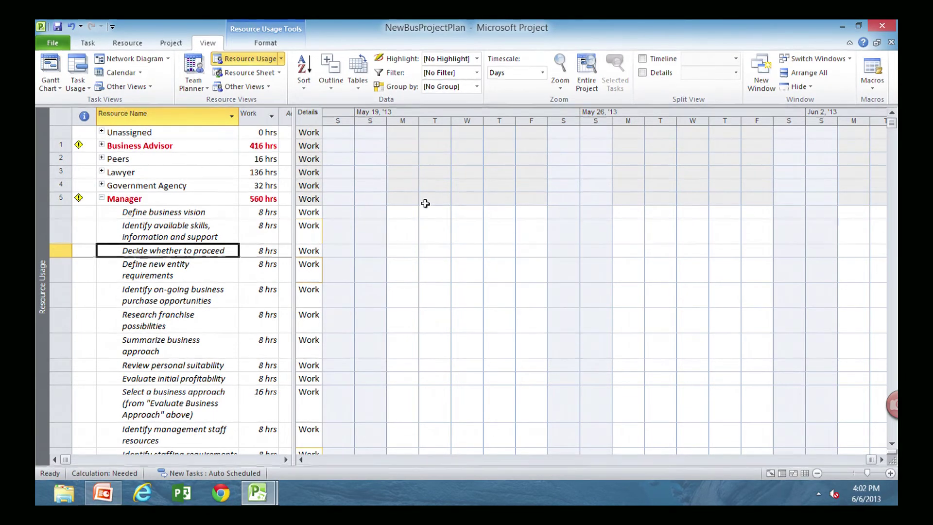
right_click(490, 232)
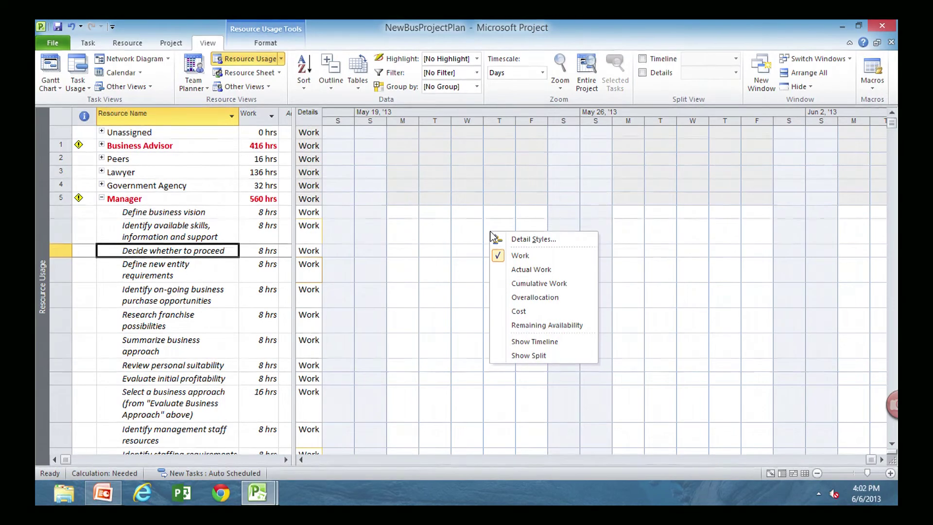
left_click(522, 272)
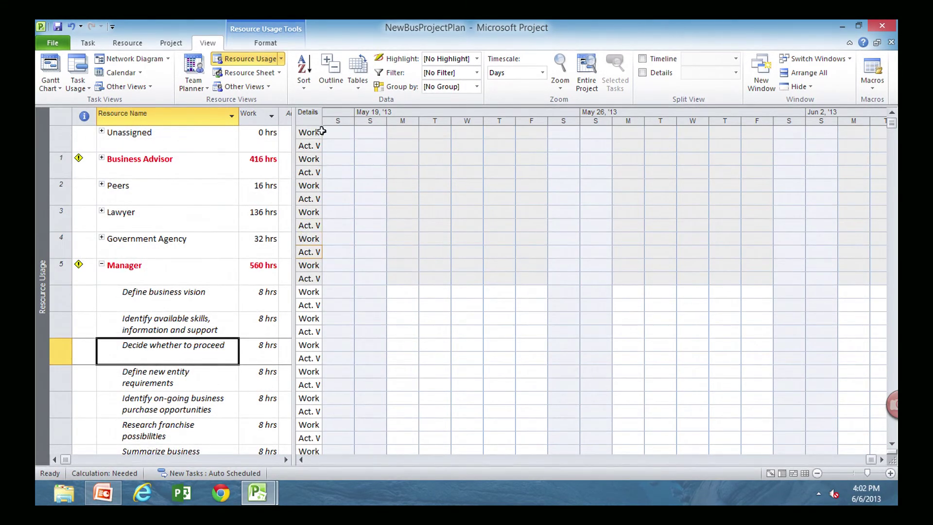
left_click_drag(321, 116, 406, 146)
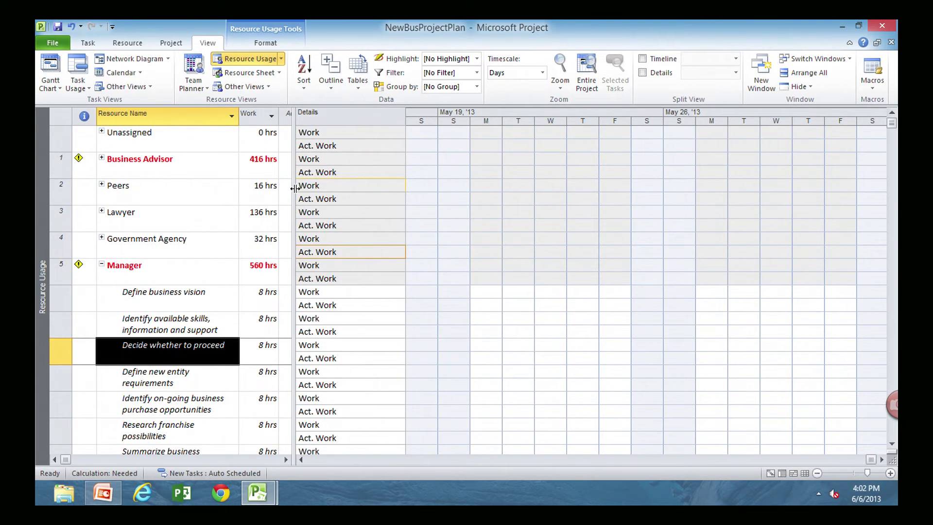
Hide the Actual Work rows in the time grid, leaving only Work as the displayed detail.
right_click(463, 263)
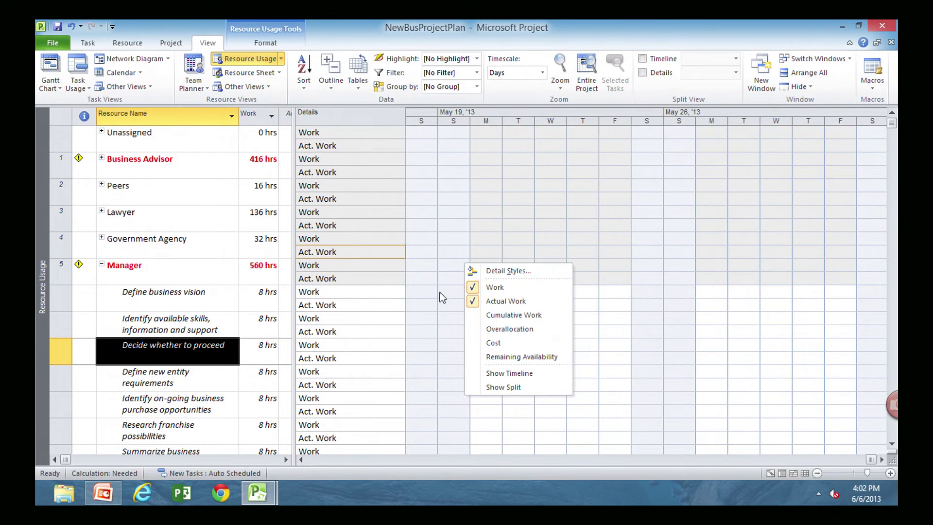
left_click(480, 304)
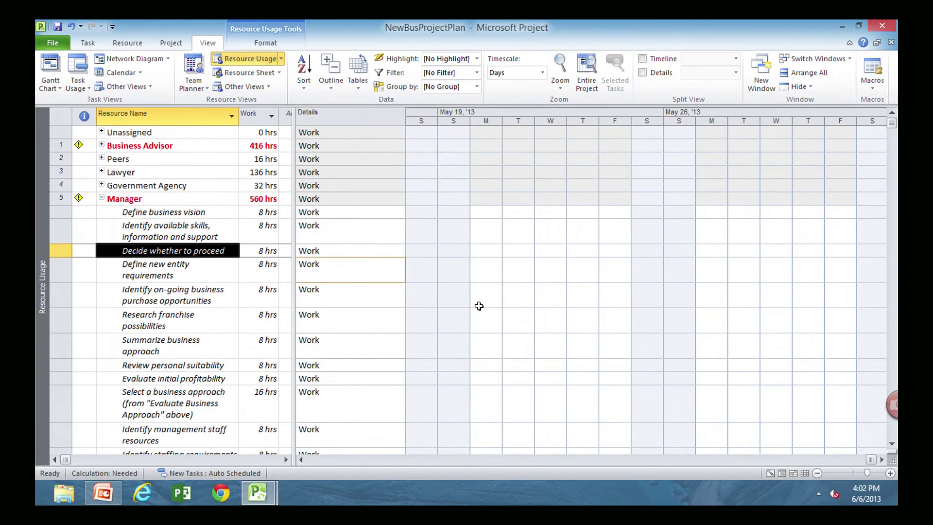
right_click(479, 306)
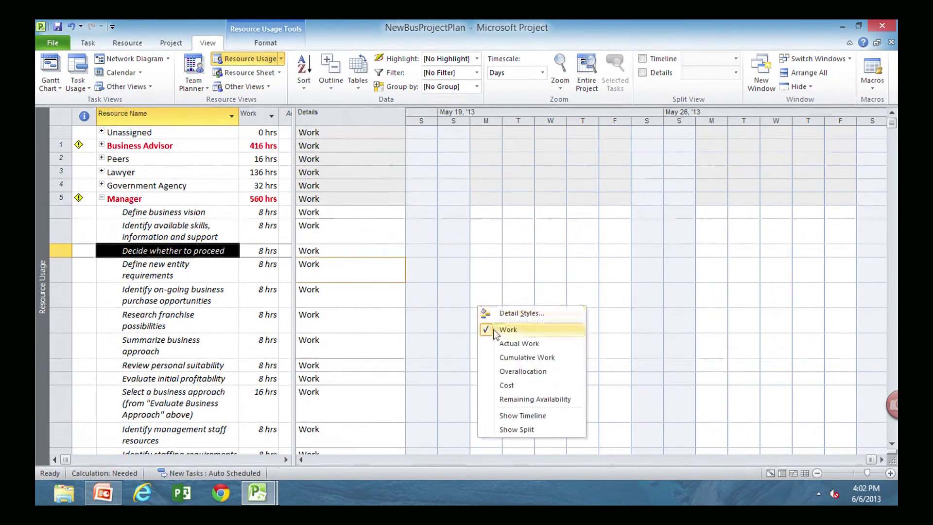
left_click(453, 241)
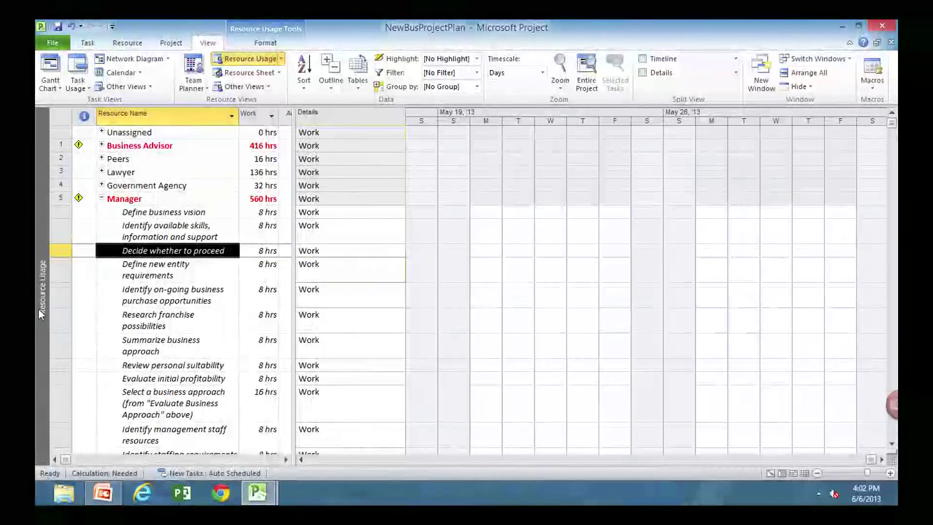
Switch the project display to the Team Planner view.
left_click(50, 78)
left_click(95, 270)
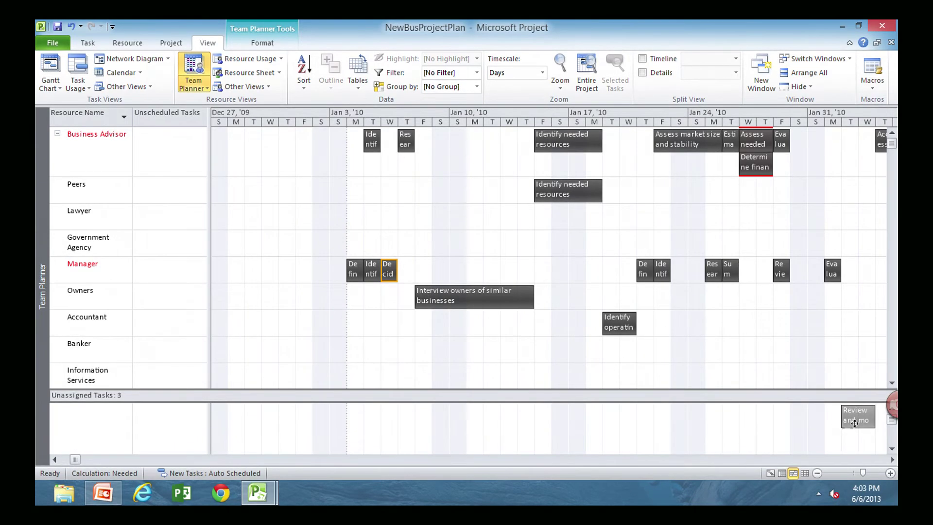
Bring up the complete More Views list and open the Organizer from it.
right_click(41, 241)
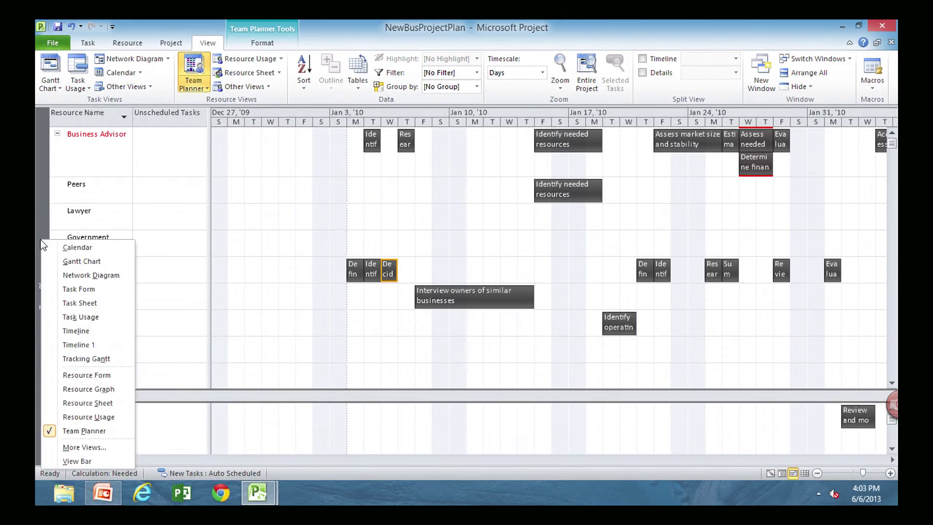
left_click(71, 447)
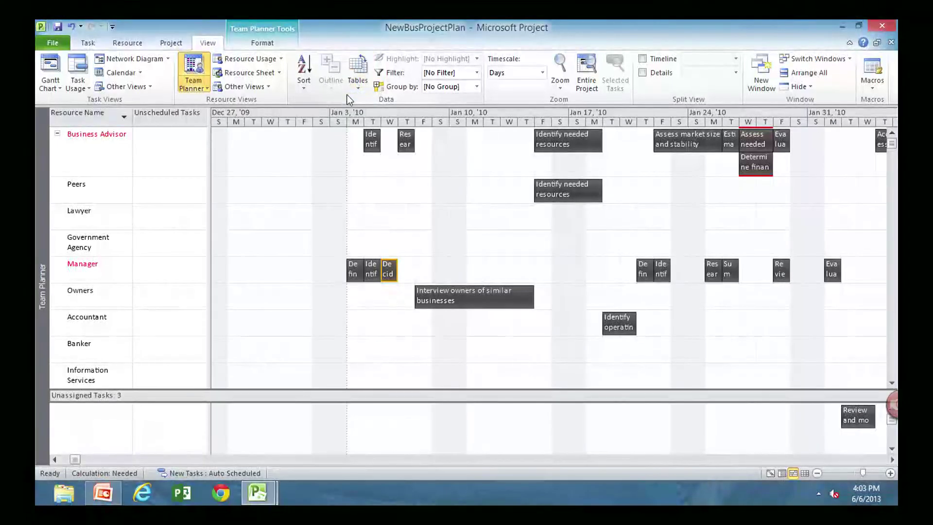
left_click(261, 91)
left_click(257, 174)
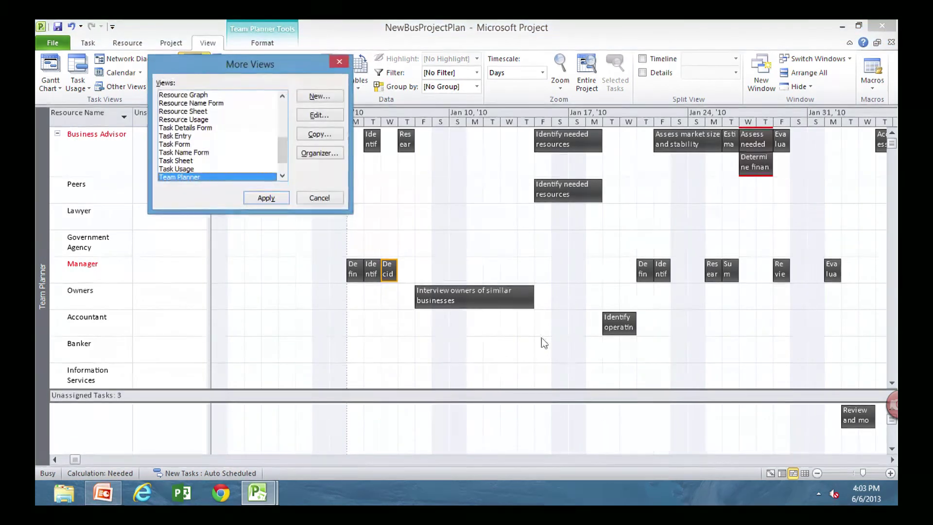
left_click(315, 154)
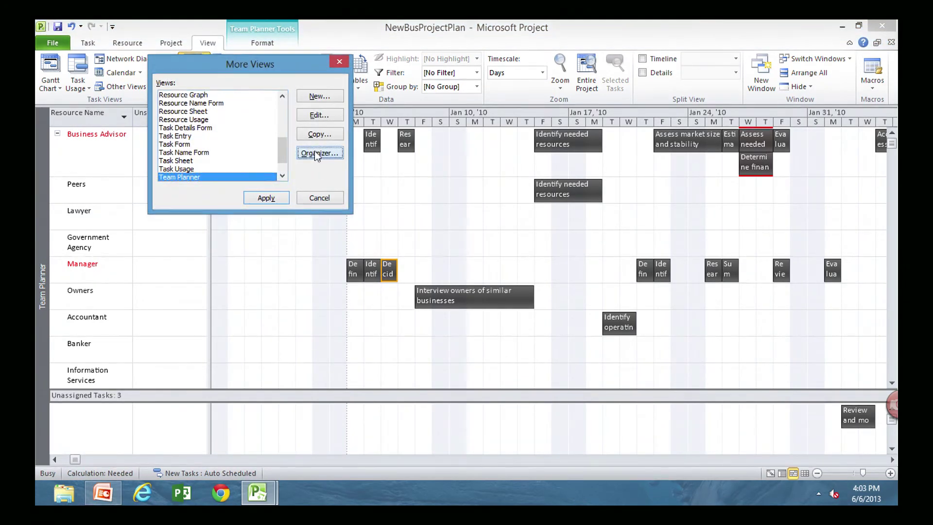